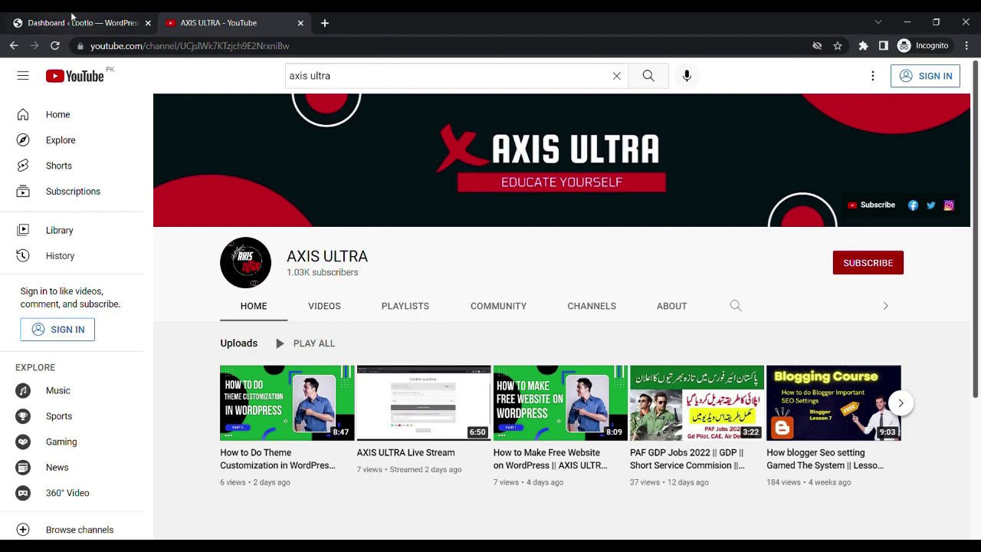
Step: Open the live Lootlo store homepage in a new tab from the dashboard's Visit Store link
click(72, 16)
mouse_move(54, 69)
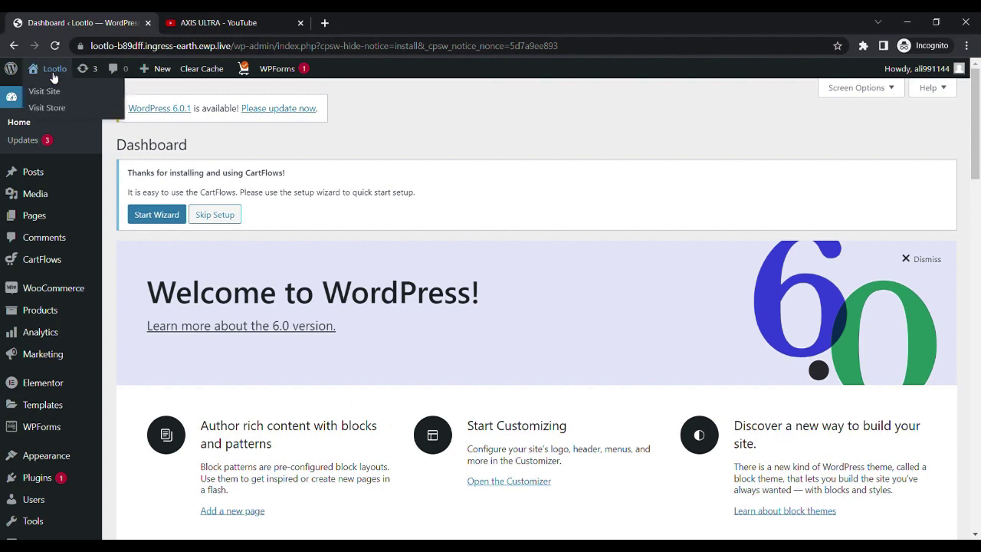
middle_click(51, 102)
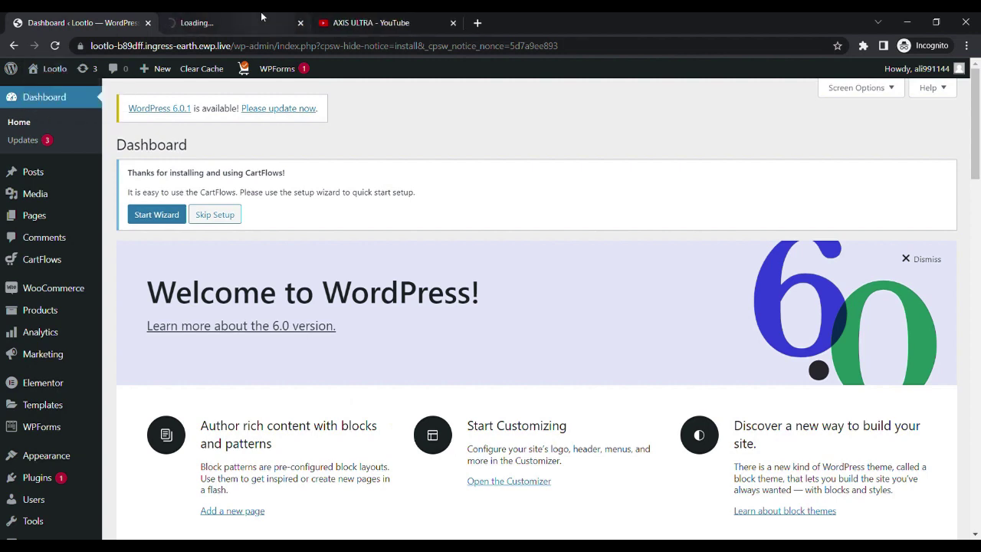
click(242, 25)
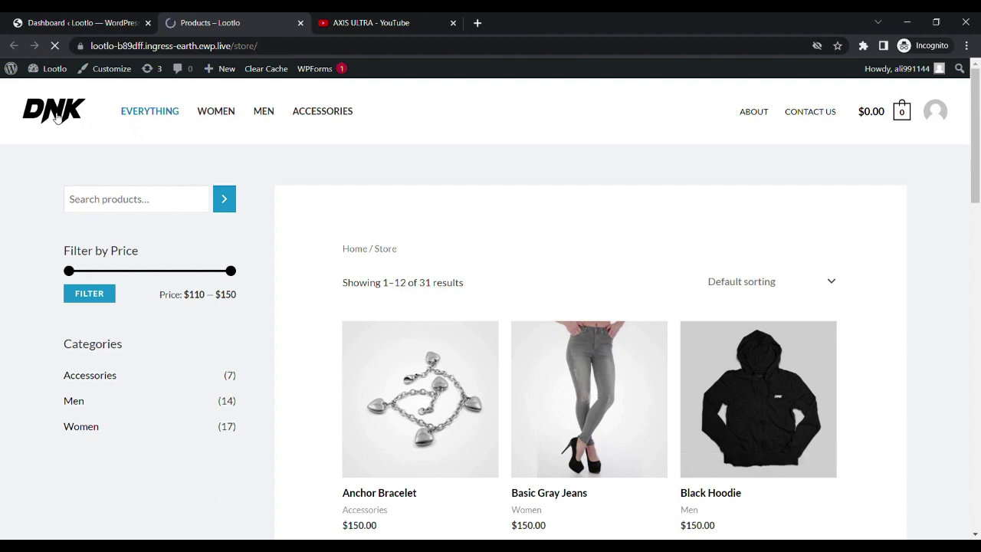
click(56, 117)
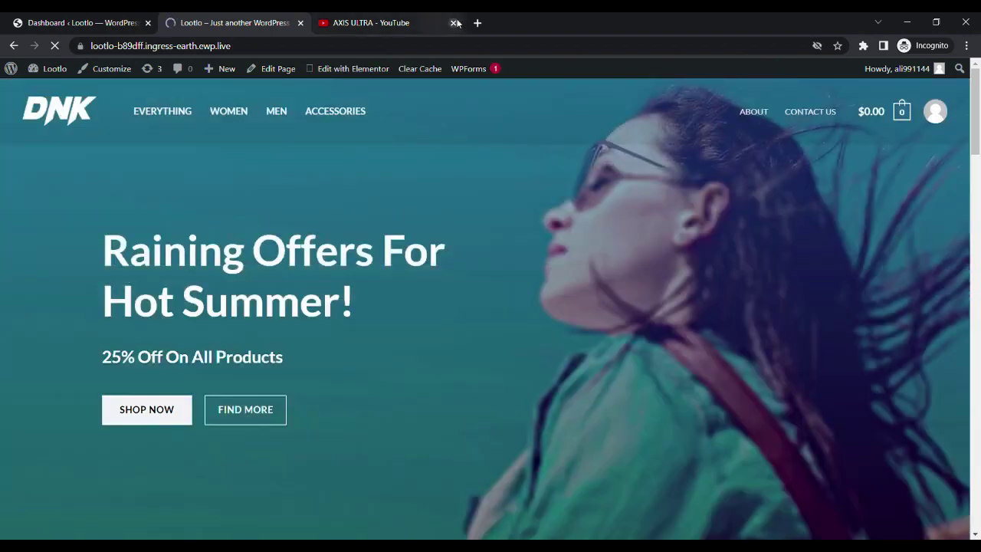
Step: Close the YouTube tab and look over the 'Raining Offers For Hot Summer!' homepage
click(453, 23)
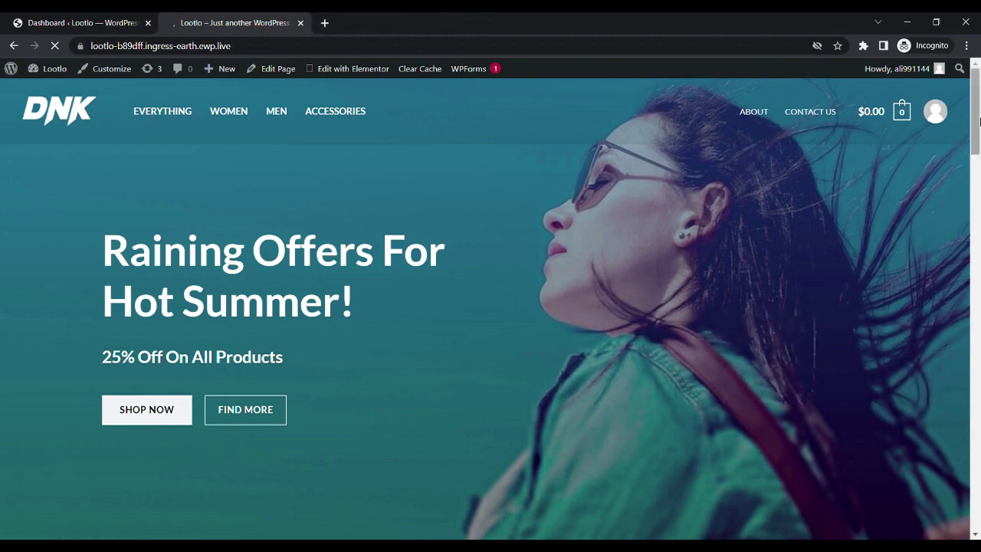
drag(976, 127, 977, 176)
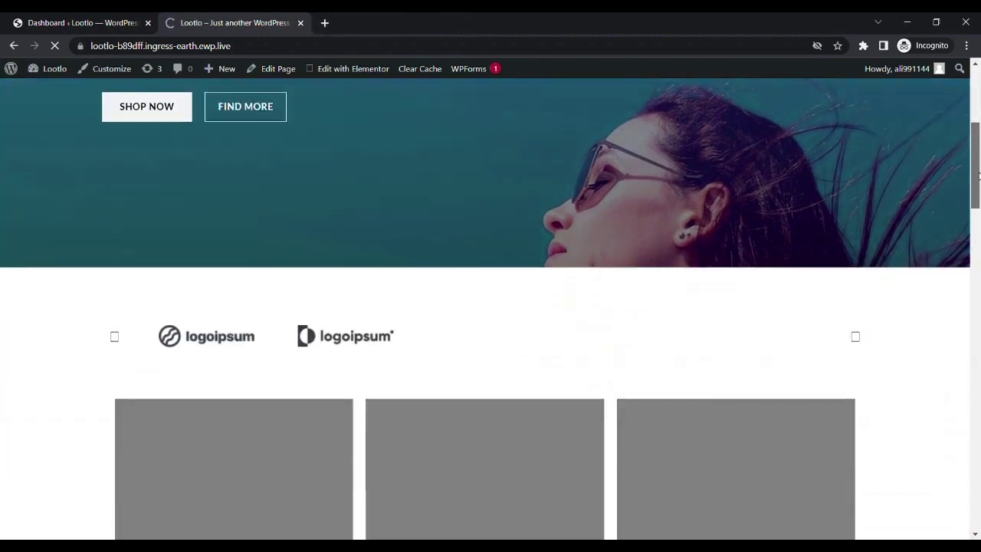
drag(978, 176, 978, 111)
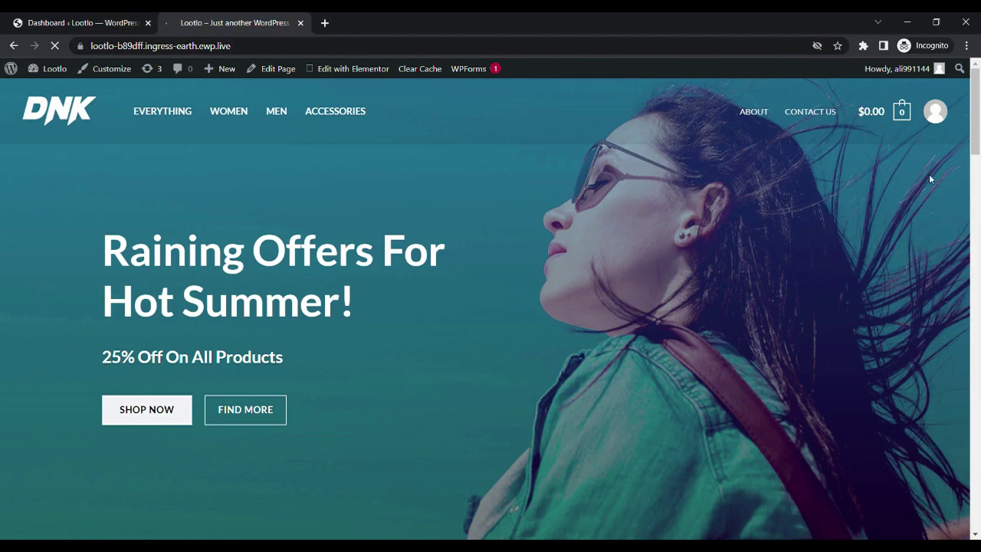
drag(976, 114, 979, 122)
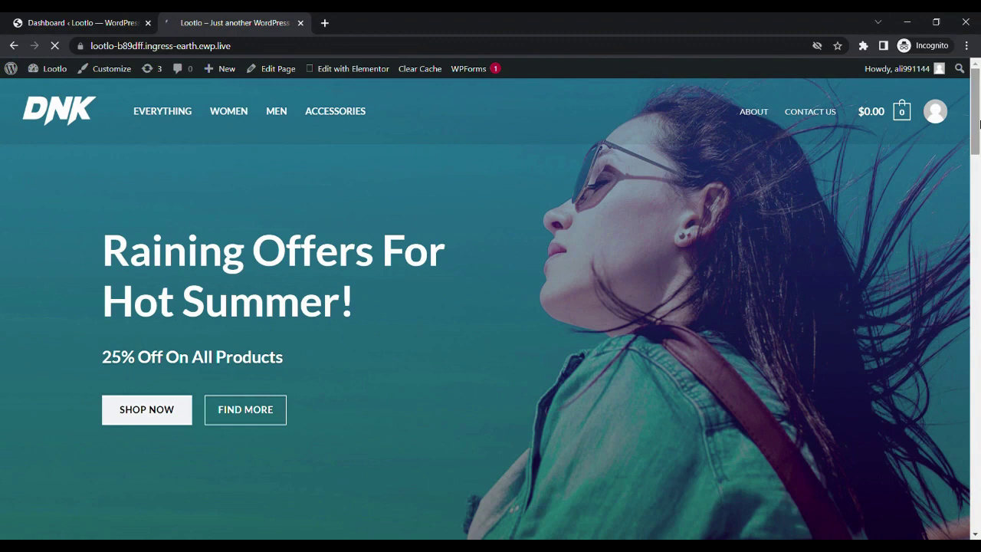
Step: Open the Customizer's Header Builder Site Title & Logo settings showing the DNK logo
click(111, 69)
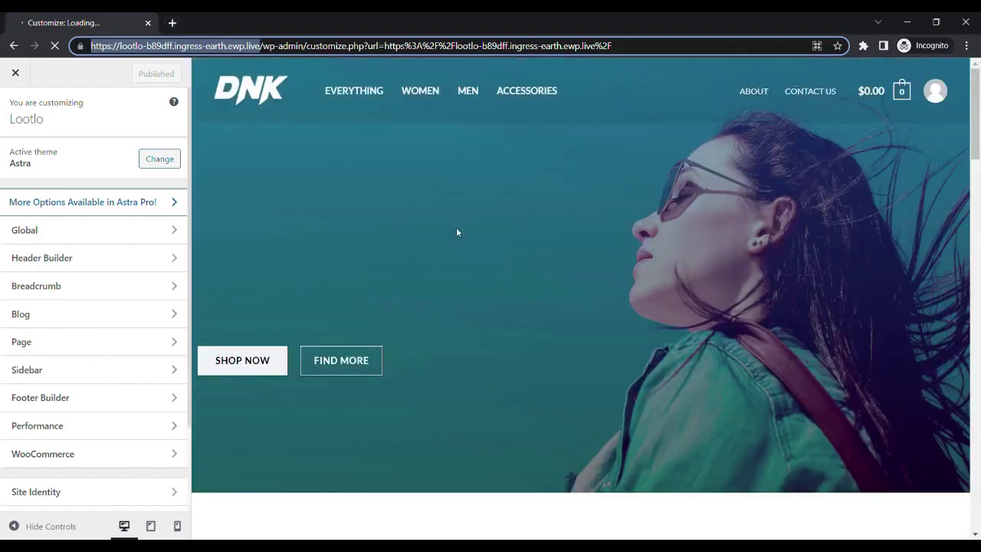
click(163, 259)
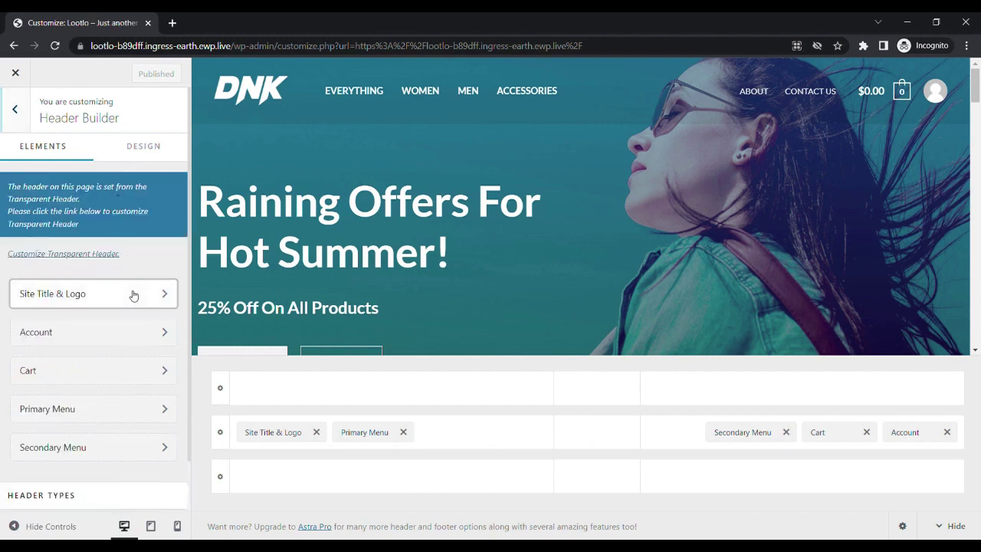
click(133, 294)
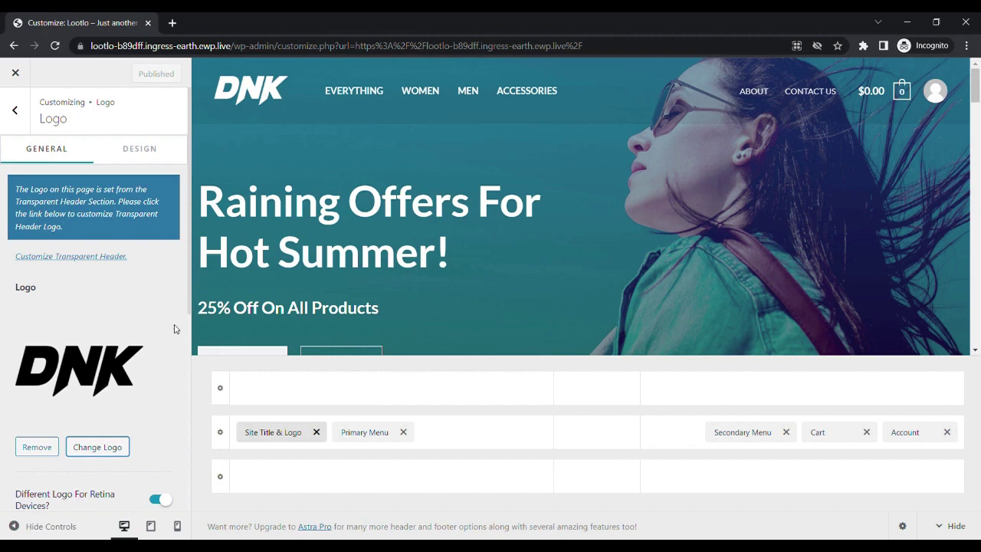
scroll(187, 331, down, 1)
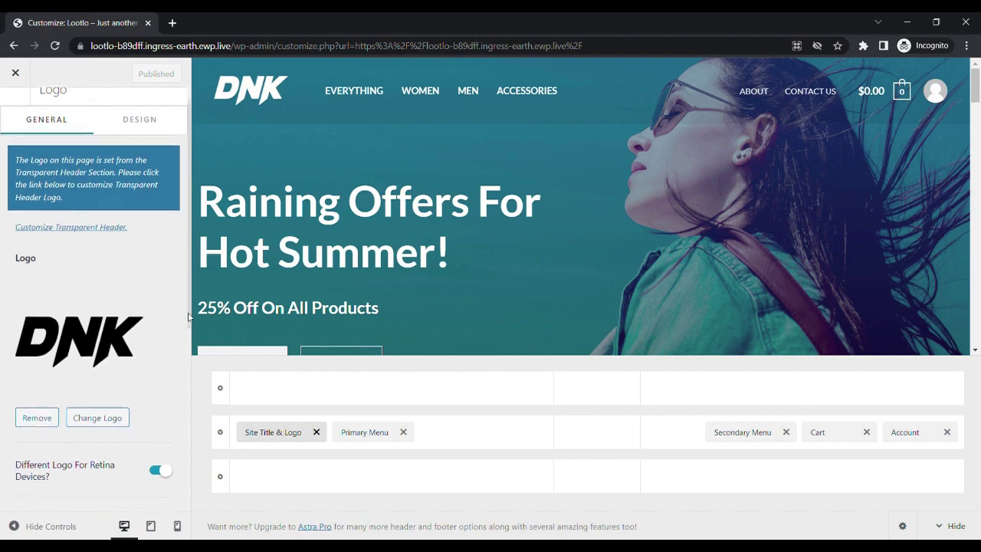
drag(188, 337, 189, 361)
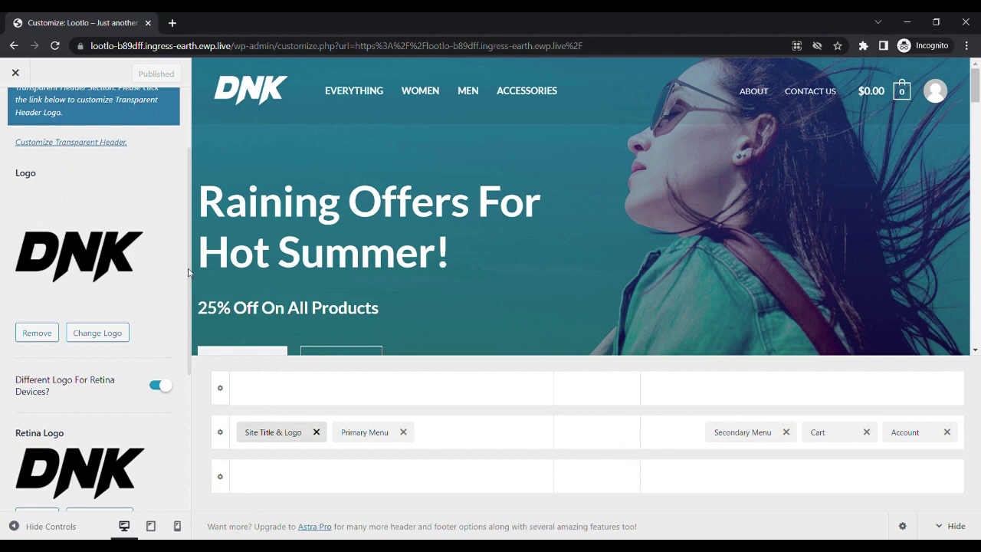
click(173, 23)
Step: Search Google Images for 'lootlo' and save the green Lootlo.pk logo as download.png
text(g)
key(Return)
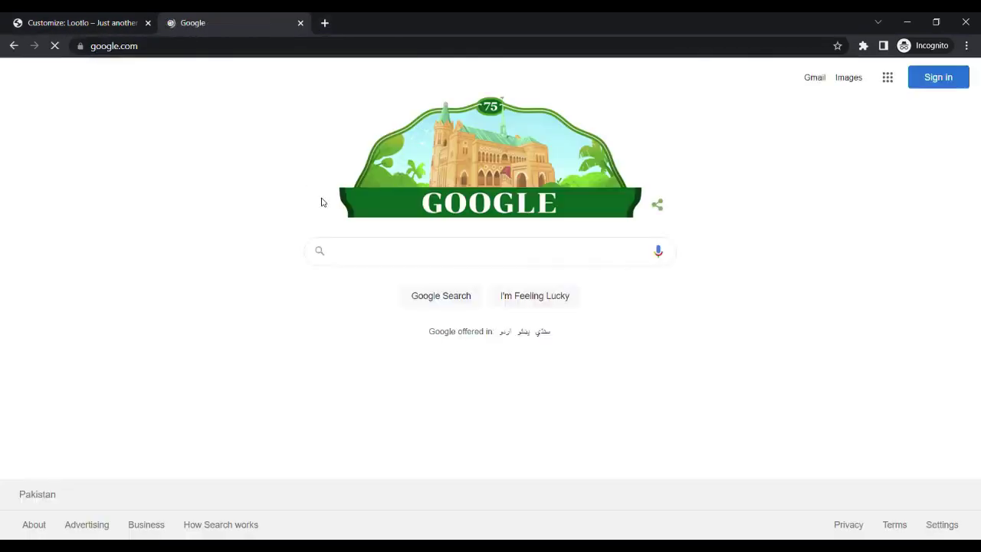
text(lootlo)
key(Return)
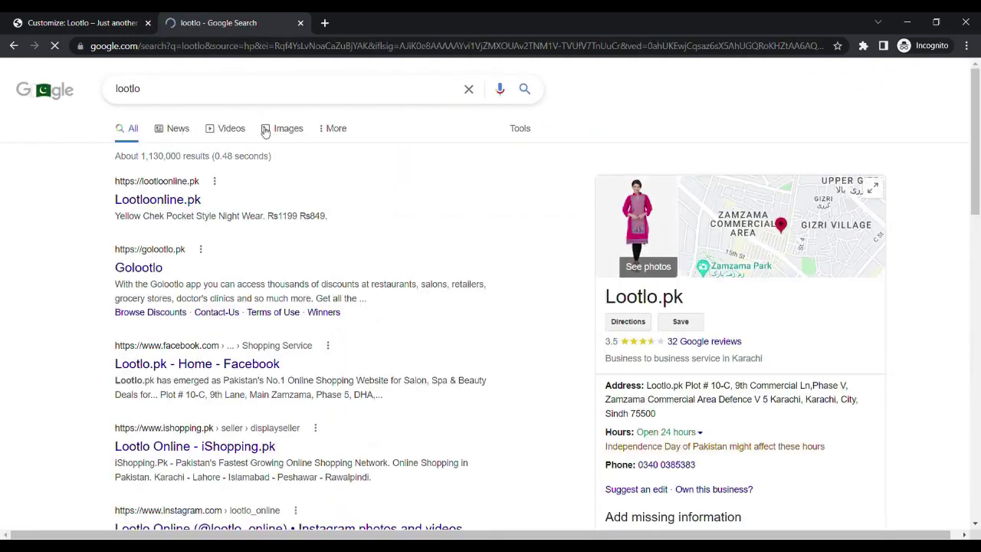
click(291, 132)
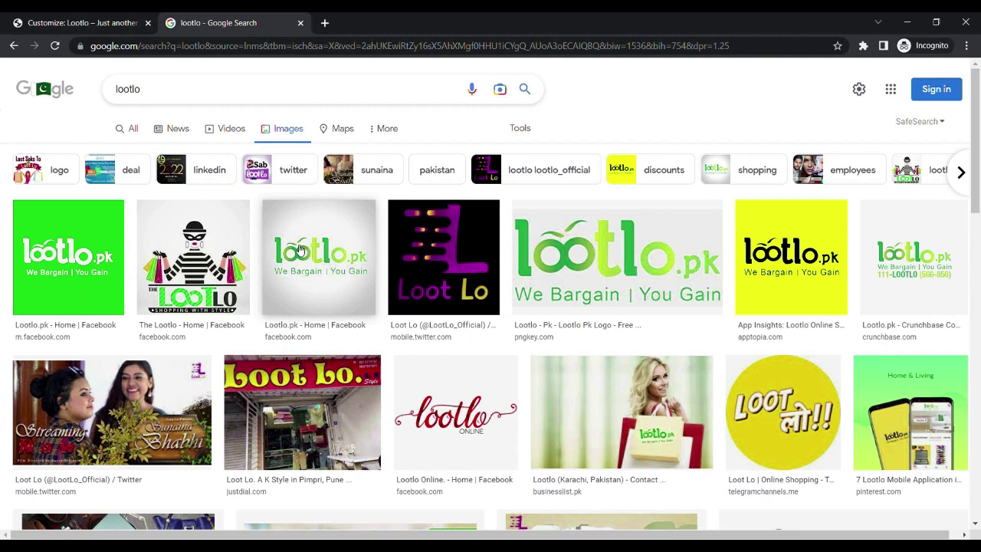
click(106, 253)
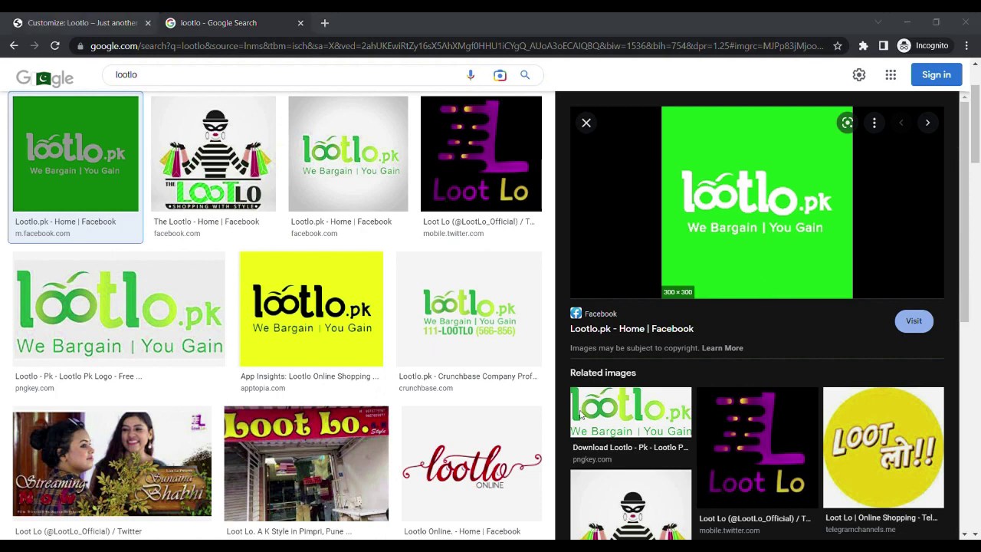
key(Return)
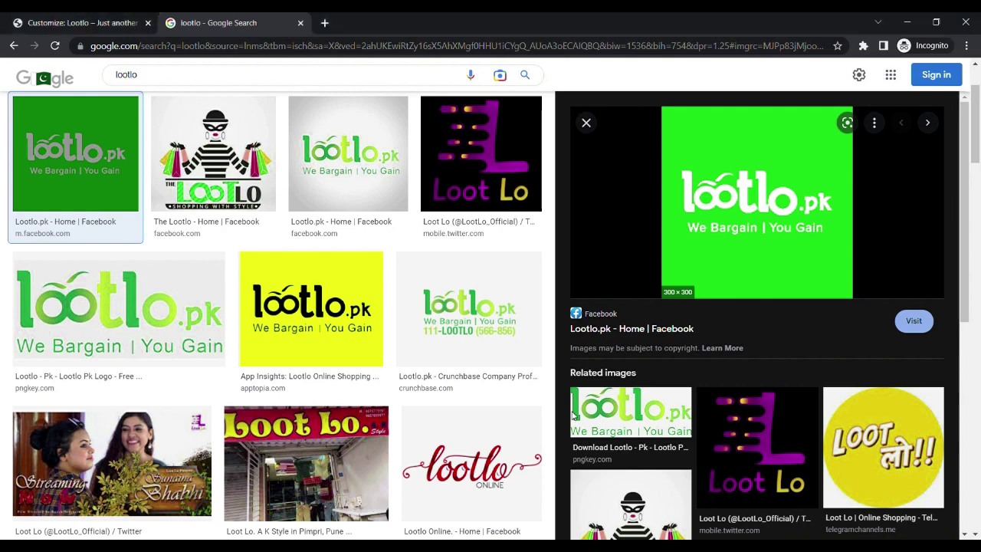
click(76, 23)
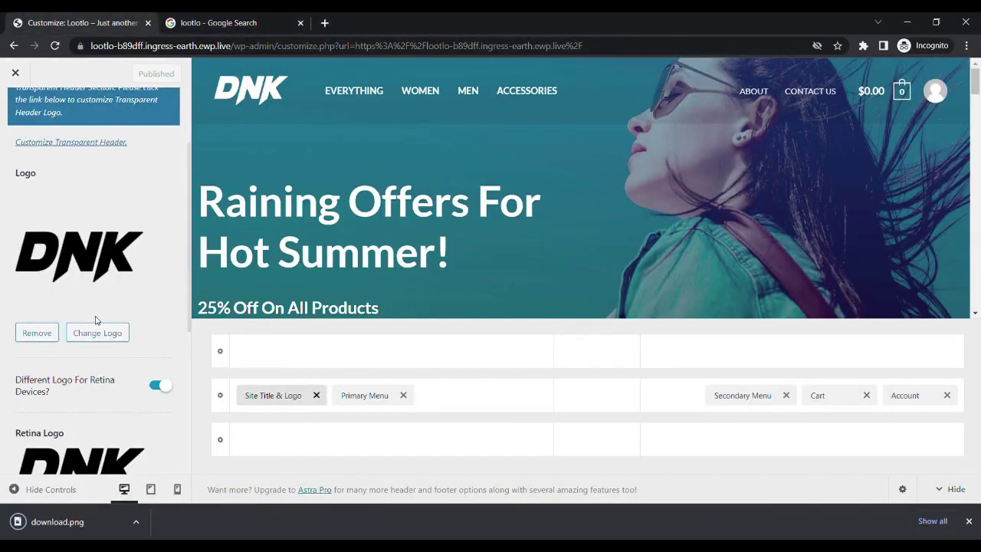
Step: Upload download.png and set it, cropped, as the site logo in place of DNK
click(82, 333)
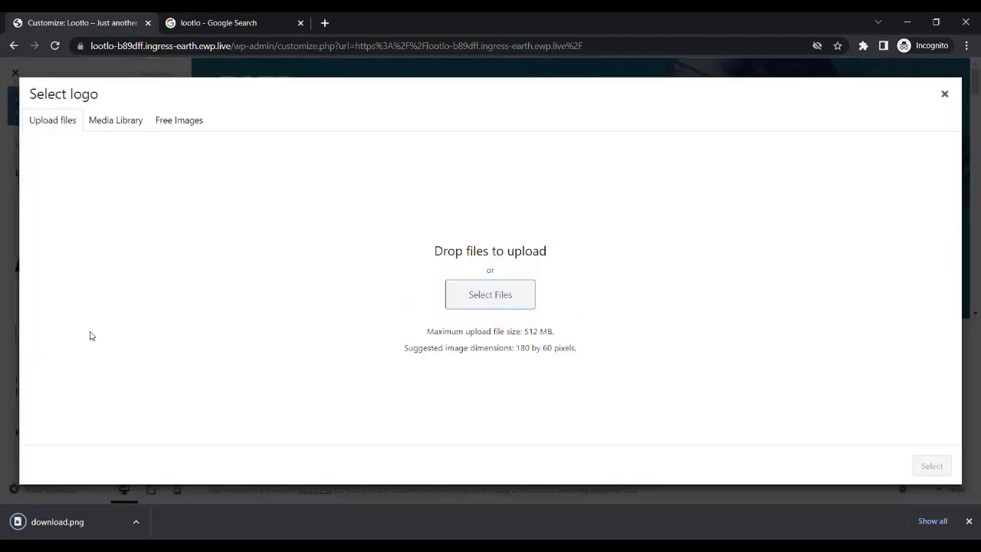
click(482, 299)
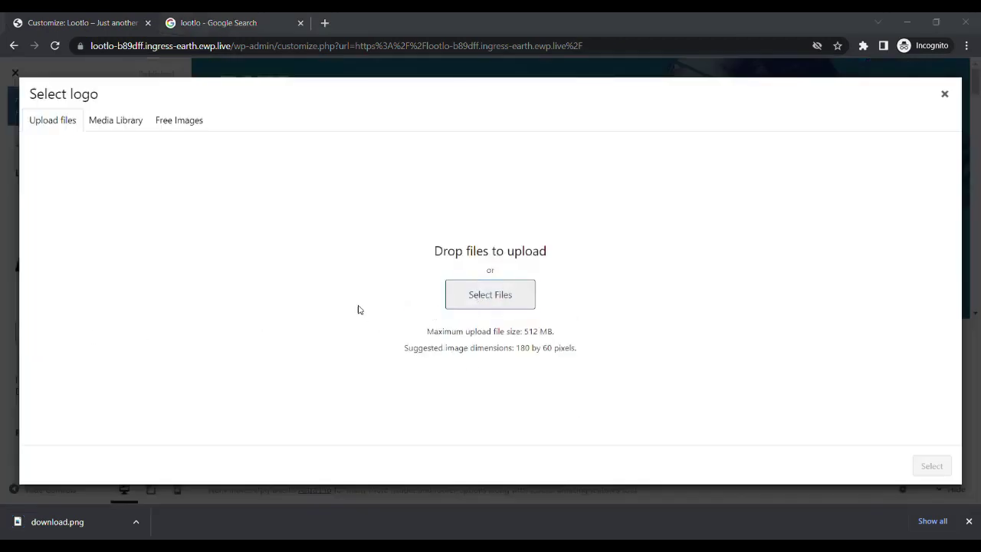
key(Return)
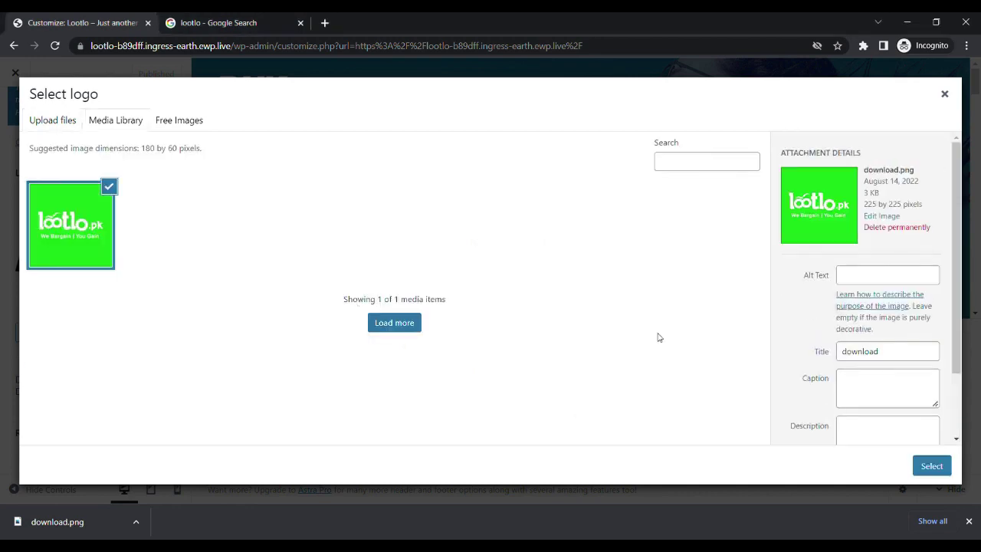
click(942, 469)
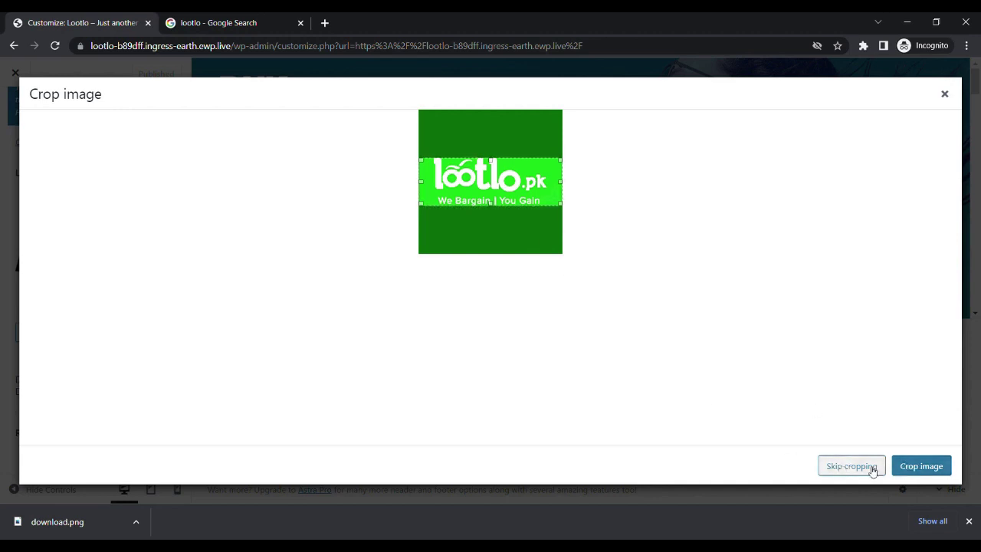
click(906, 469)
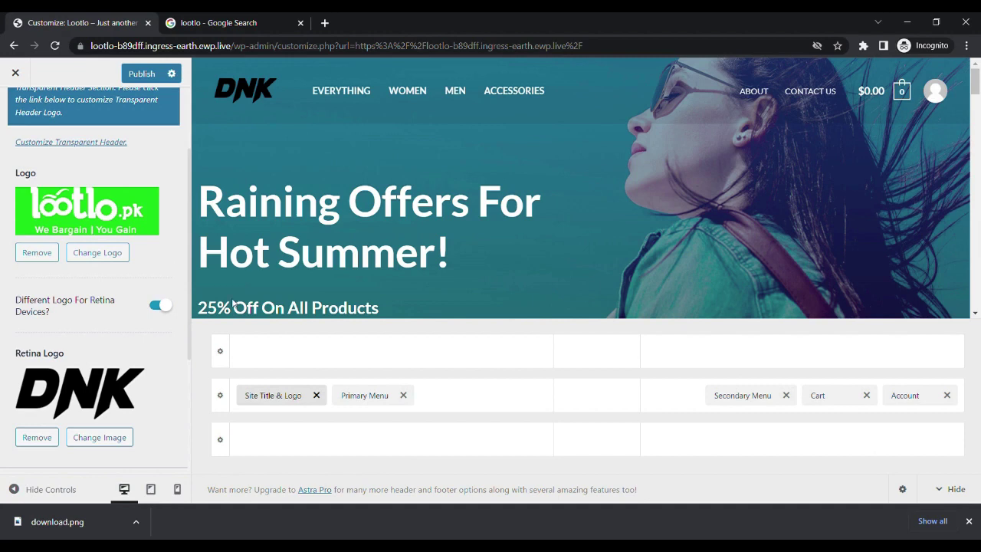
Step: Remove the DNK retina logo and set the header logo width to 190 px
click(42, 442)
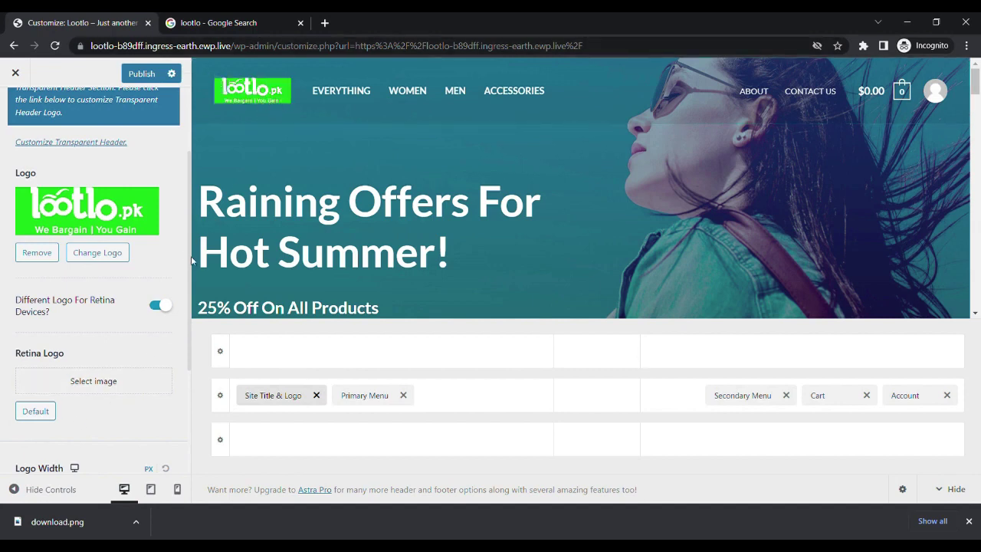
mouse_move(189, 260)
mouse_down()
mouse_move(189, 374)
mouse_move(189, 328)
mouse_up()
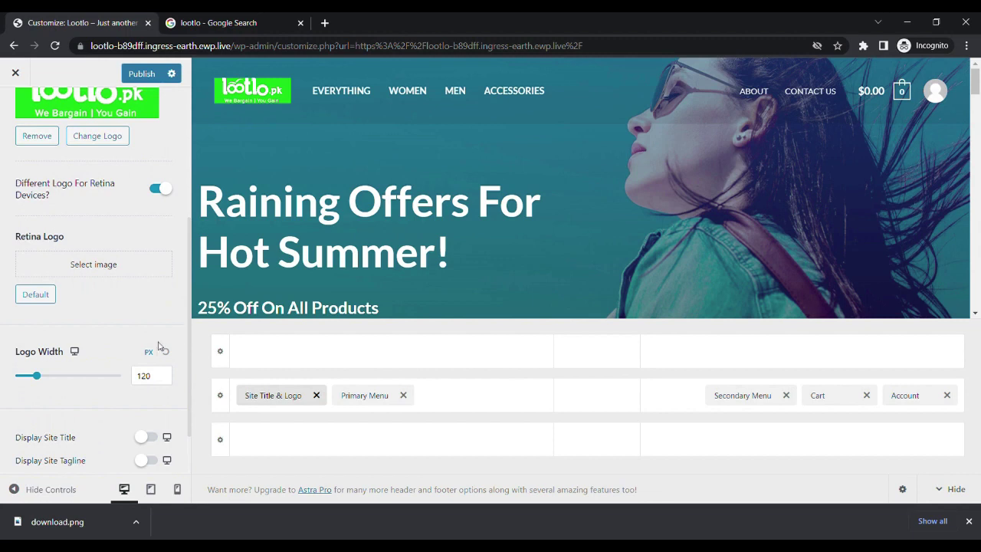
drag(38, 377, 51, 376)
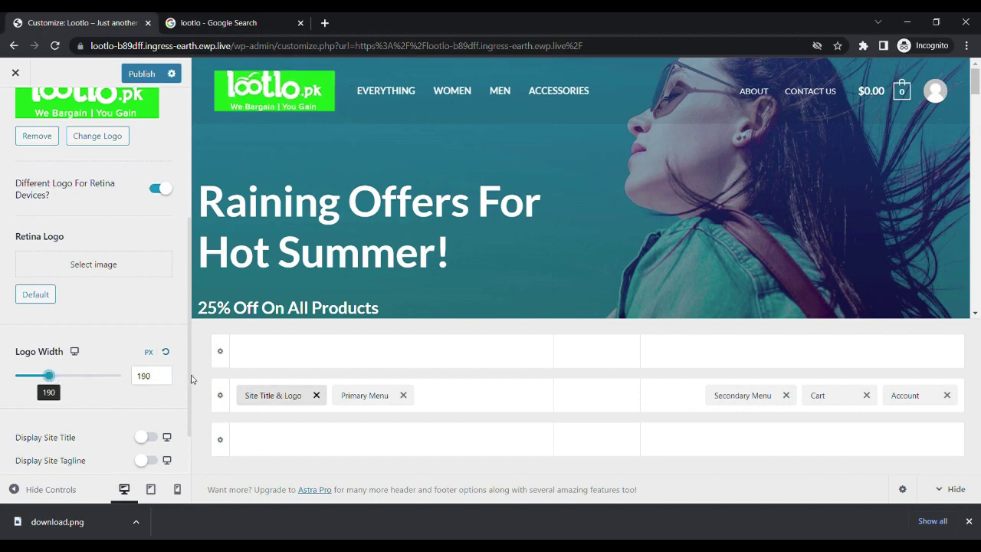
scroll(189, 415, down, 1)
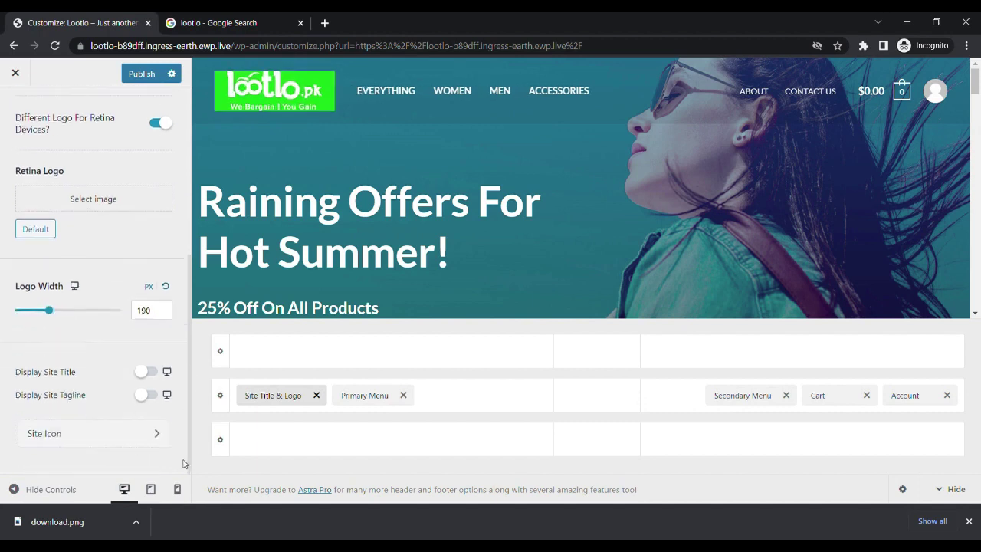
scroll(184, 464, up, 5)
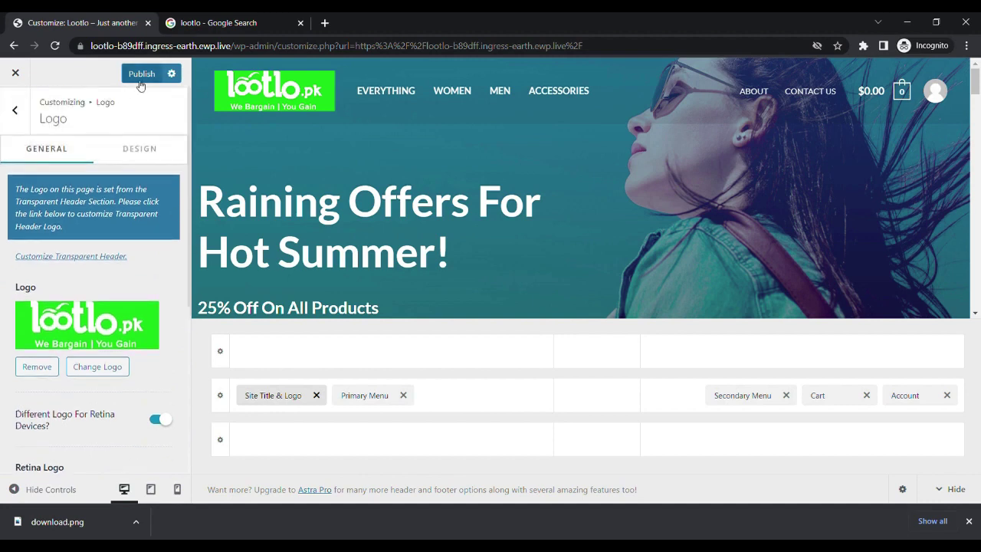
click(17, 112)
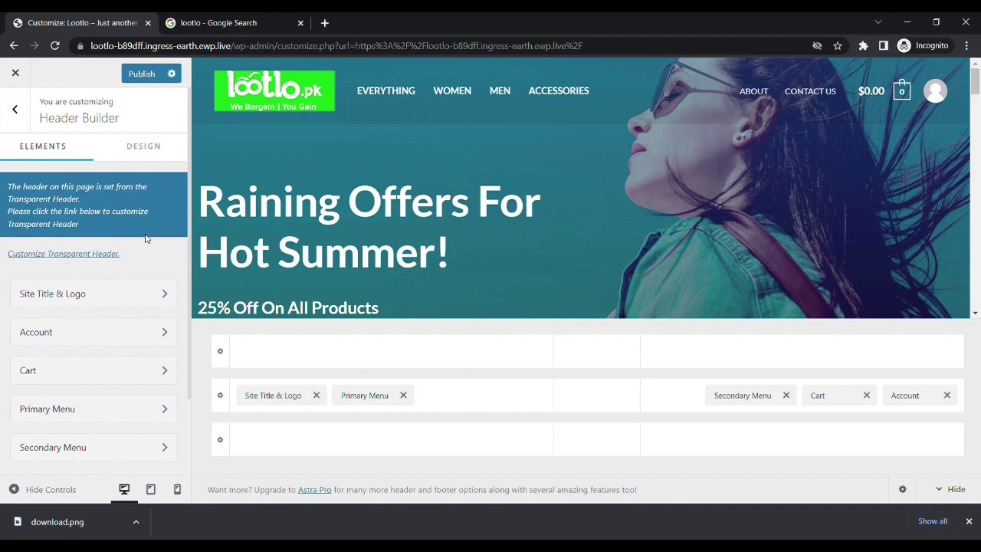
Step: Enable Display Site Tagline so 'Just another WordPress site' appears under the logo
drag(189, 249, 190, 281)
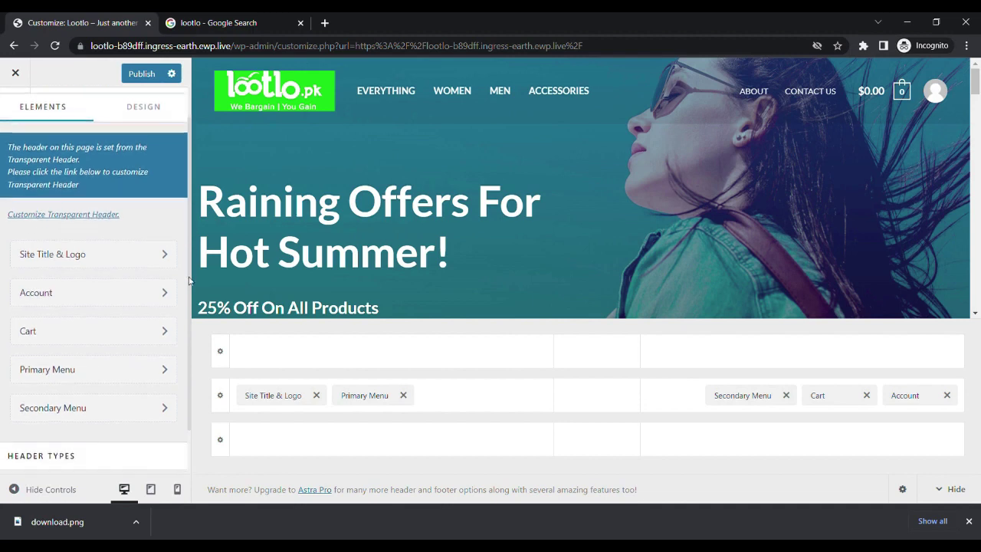
click(158, 255)
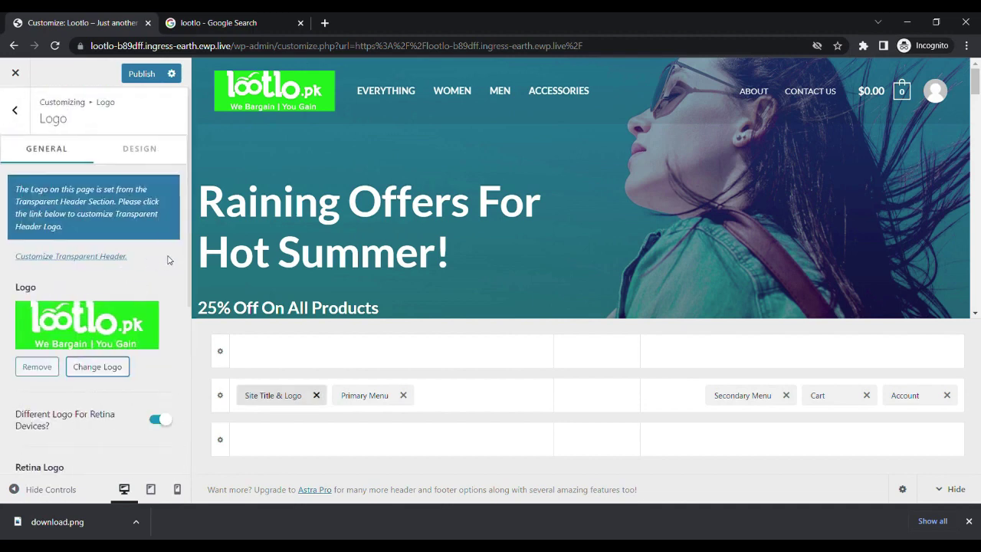
drag(186, 251, 183, 420)
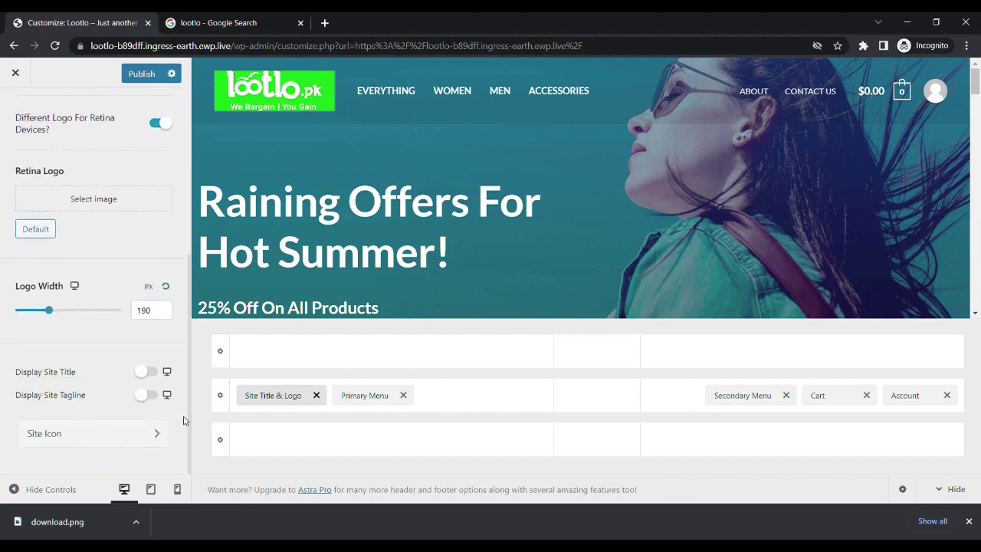
click(148, 395)
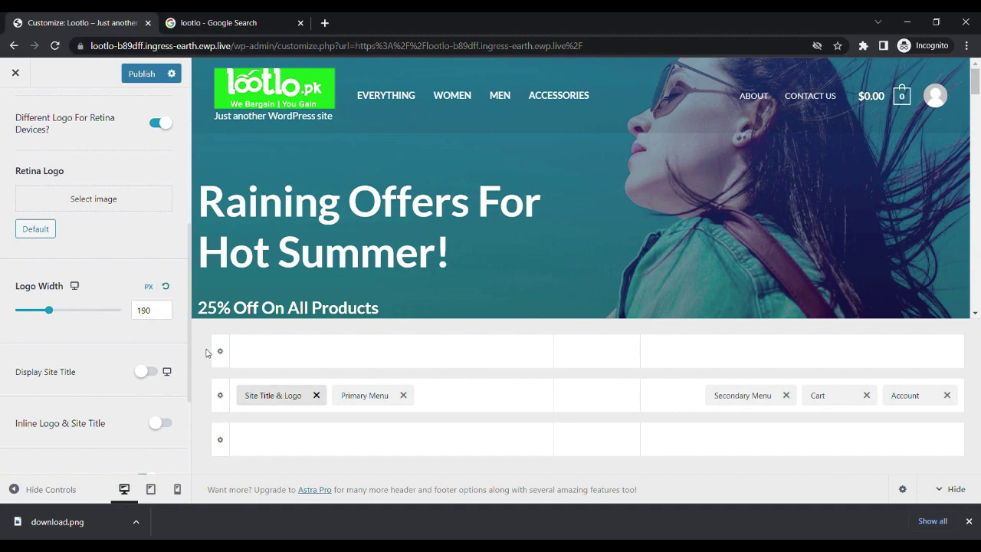
scroll(190, 378, down, 1)
scroll(190, 377, down, 1)
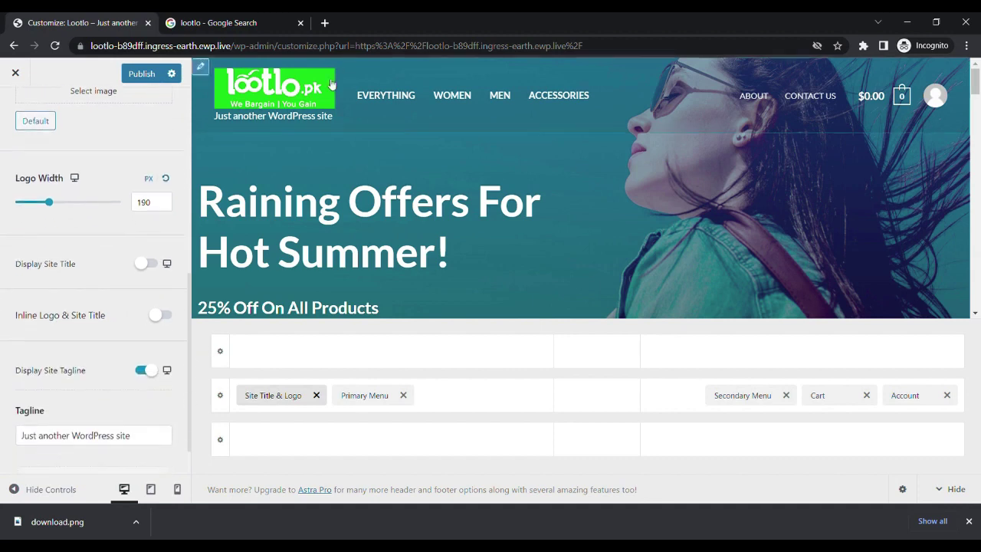
Step: Replace the tagline text with 'Sale Sale Sale 50% Off'
click(141, 435)
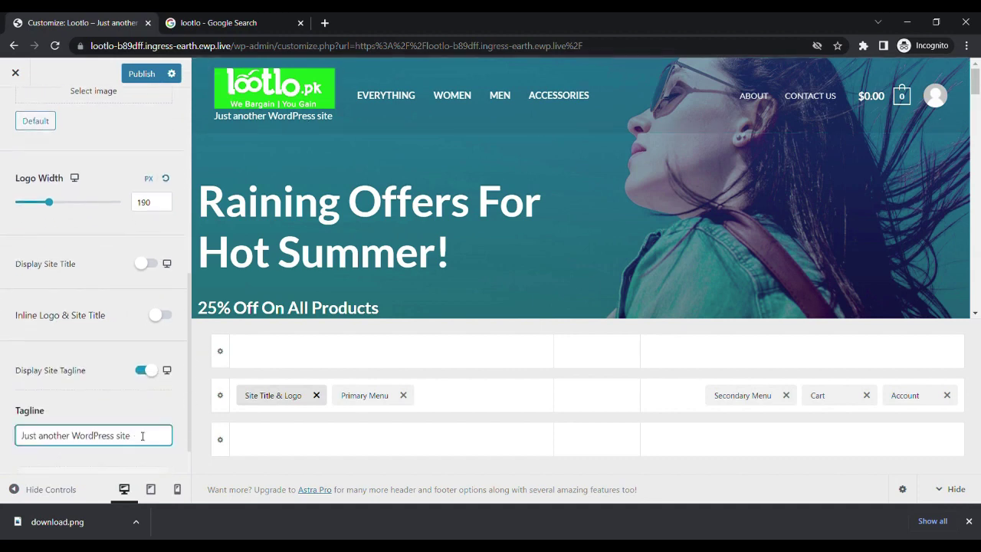
key(ctrl+a)
text(Sale )
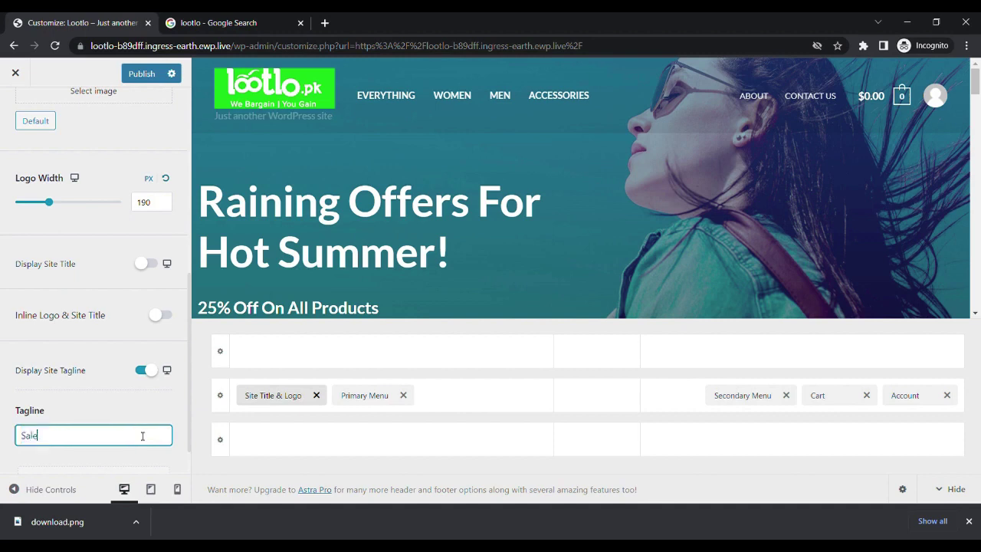
text(SA)
key(BackSpace)
text(ale )
text(Sal)
text(% Off)
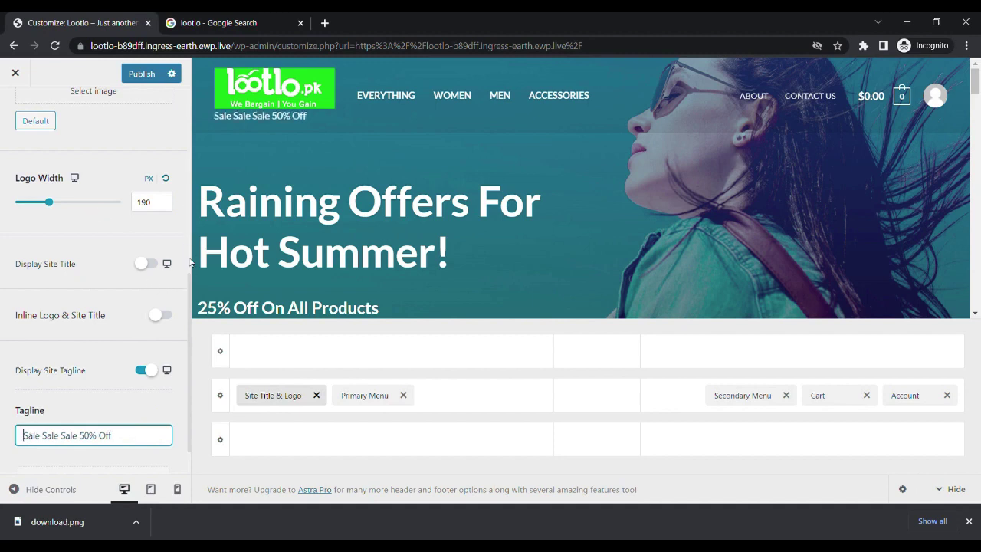
click(190, 310)
mouse_move(191, 314)
mouse_down()
mouse_move(192, 235)
mouse_move(185, 353)
mouse_up()
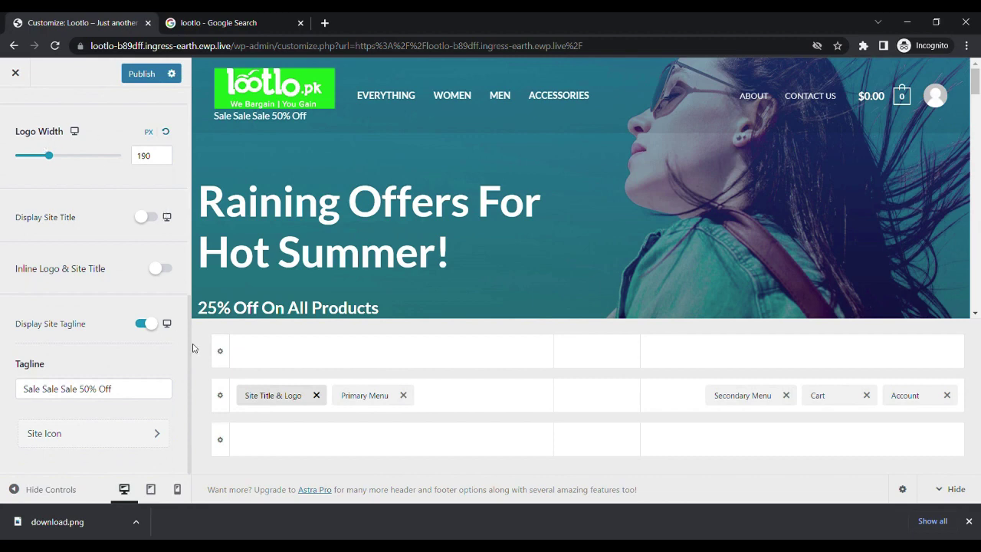
drag(191, 346, 191, 149)
click(192, 149)
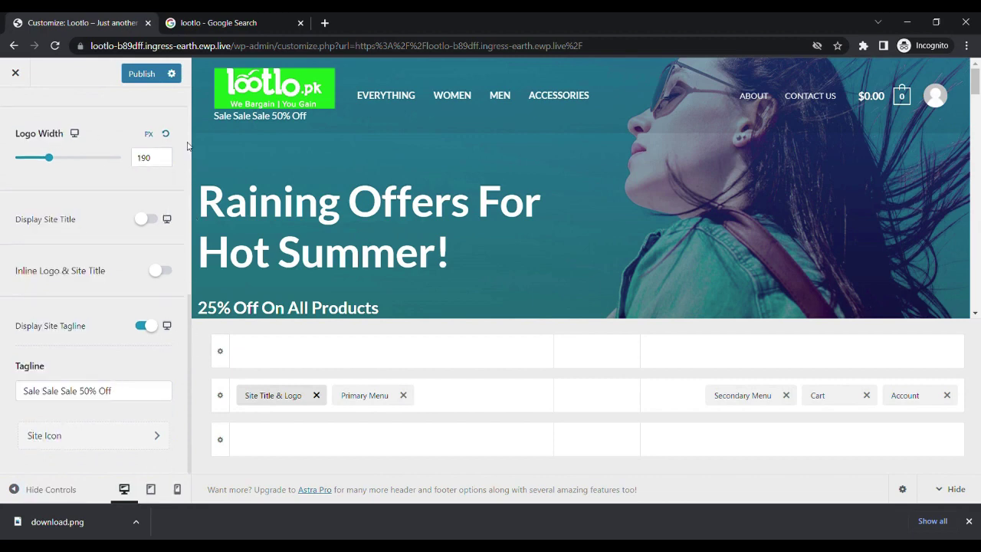
drag(191, 365, 192, 145)
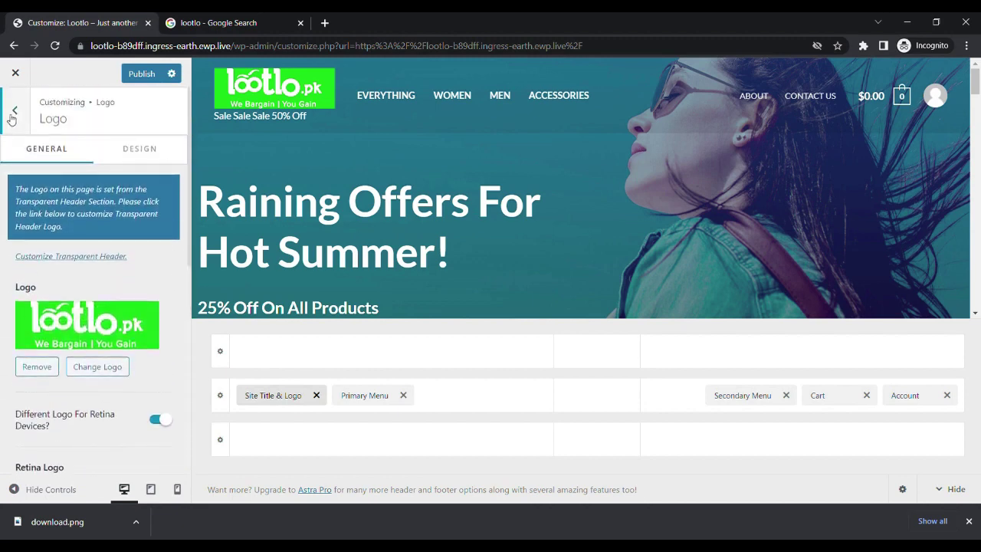
Step: Publish the tagline change from the Customizer with Ctrl+S
click(12, 112)
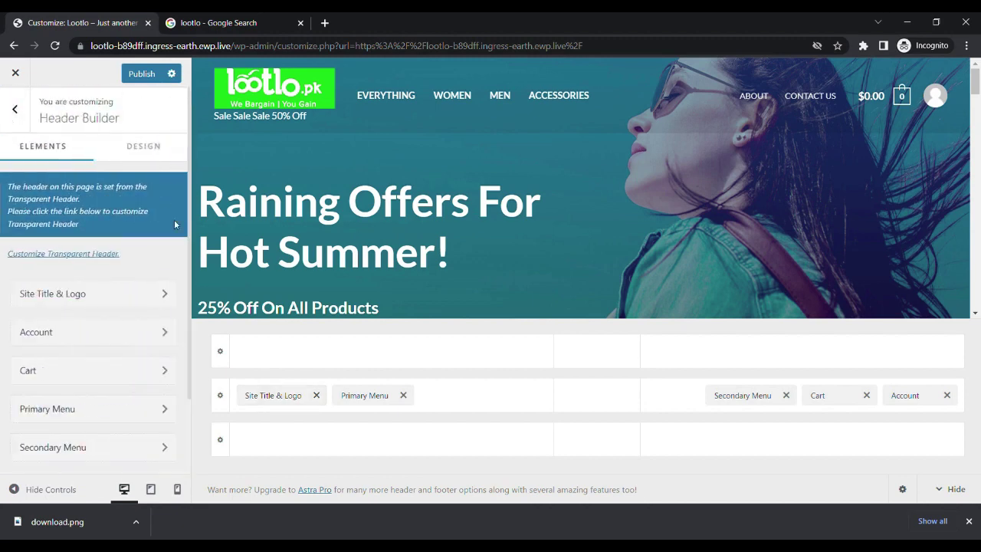
drag(188, 229, 188, 308)
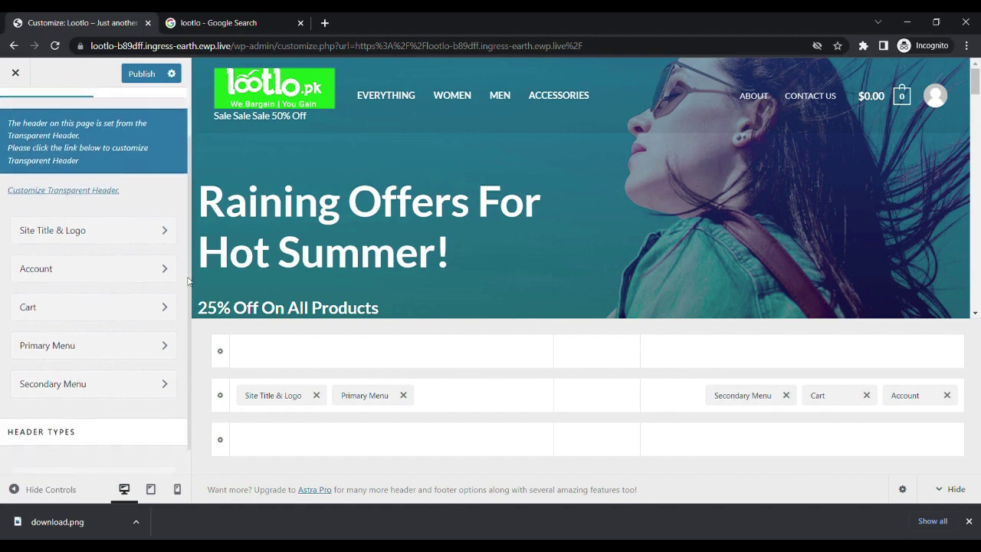
key(ctrl+s)
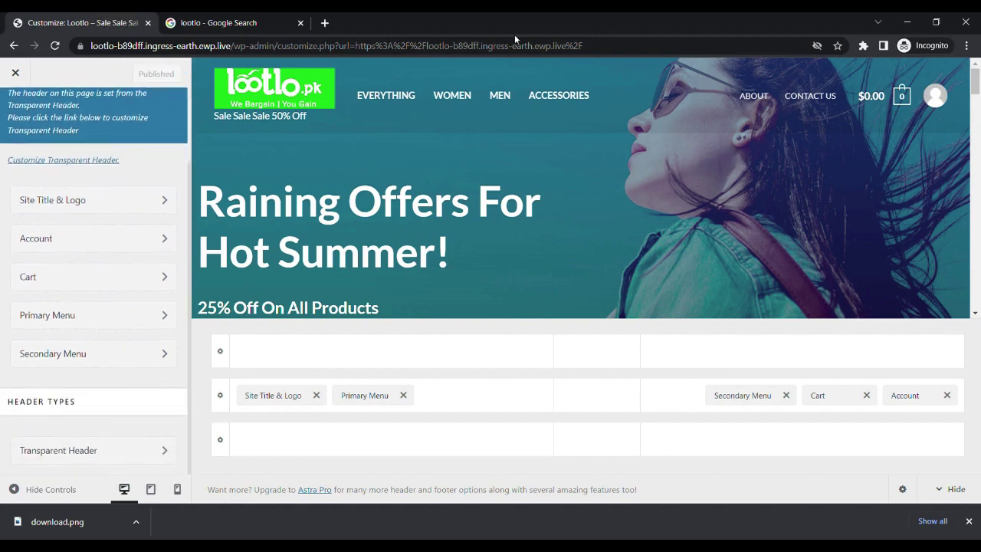
Step: Close the Customizer and open the Home page in the Elementor editor
click(12, 73)
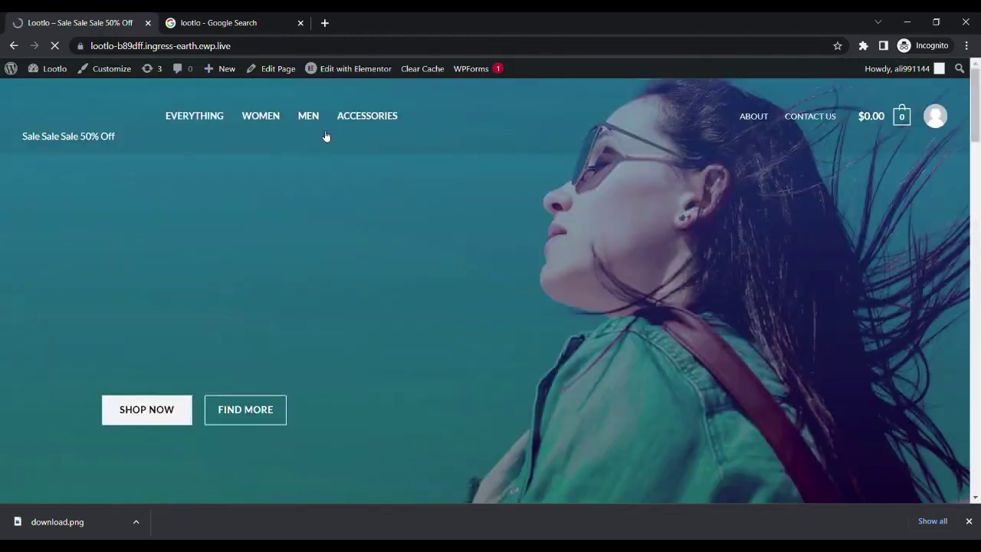
mouse_move(366, 79)
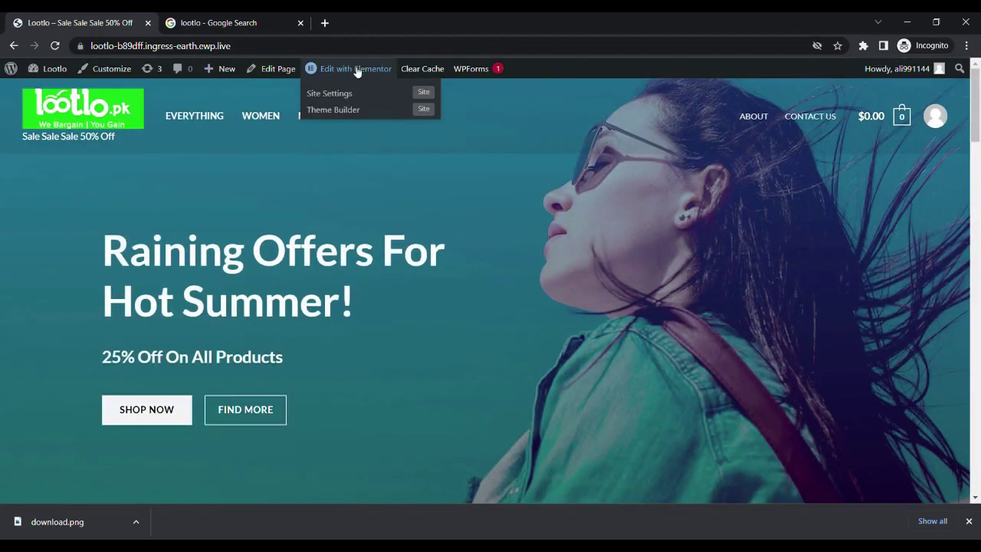
click(349, 95)
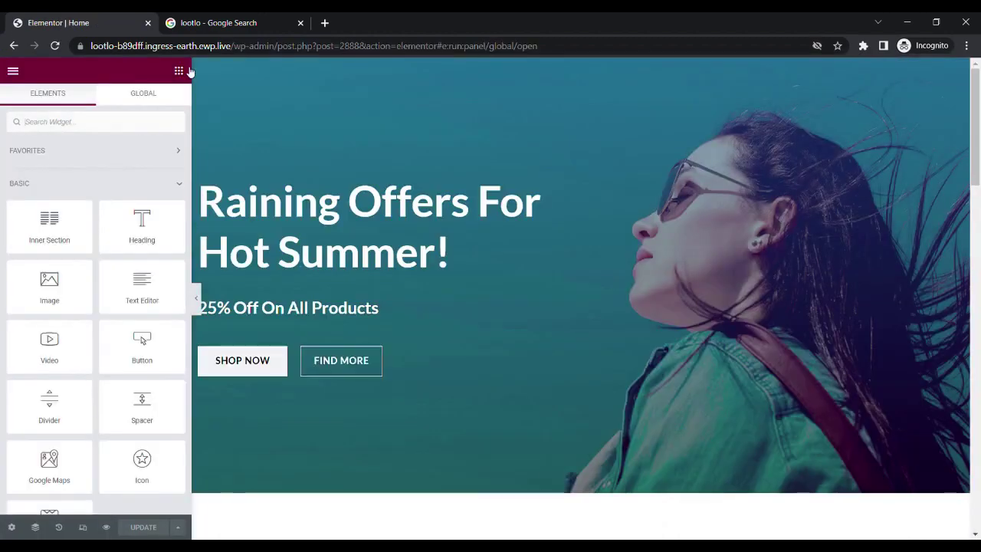
Step: Retype the hero heading as 'Summer Offer 50% Off for All Products'
click(573, 184)
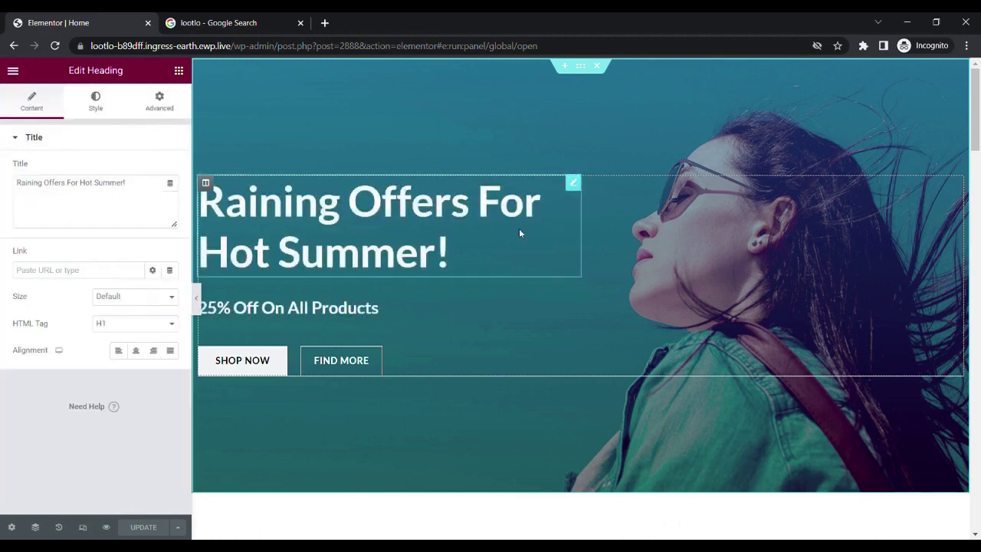
click(455, 255)
key(BackSpace)
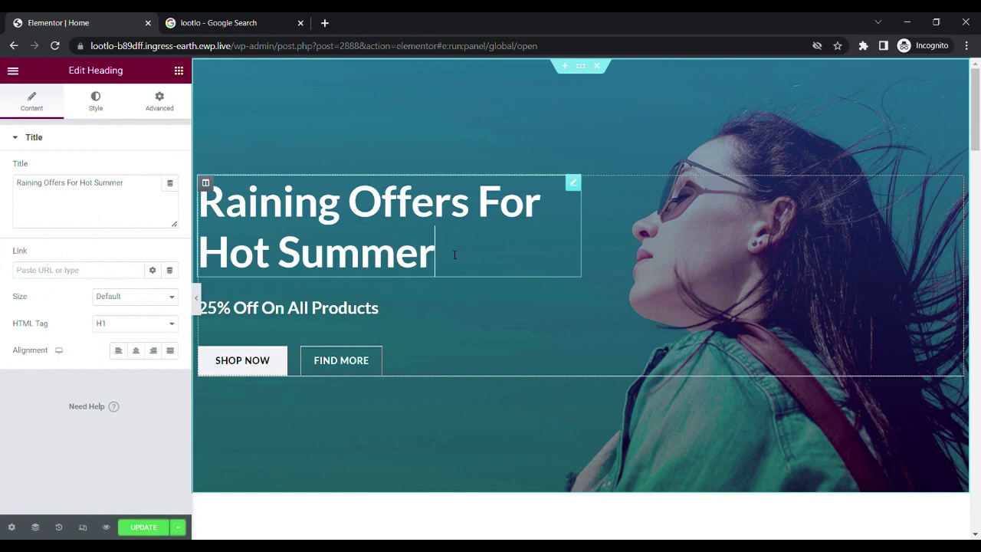
key(BackSpace)
key(BackSpace)
key(BackSpace)
key(BackSpace)
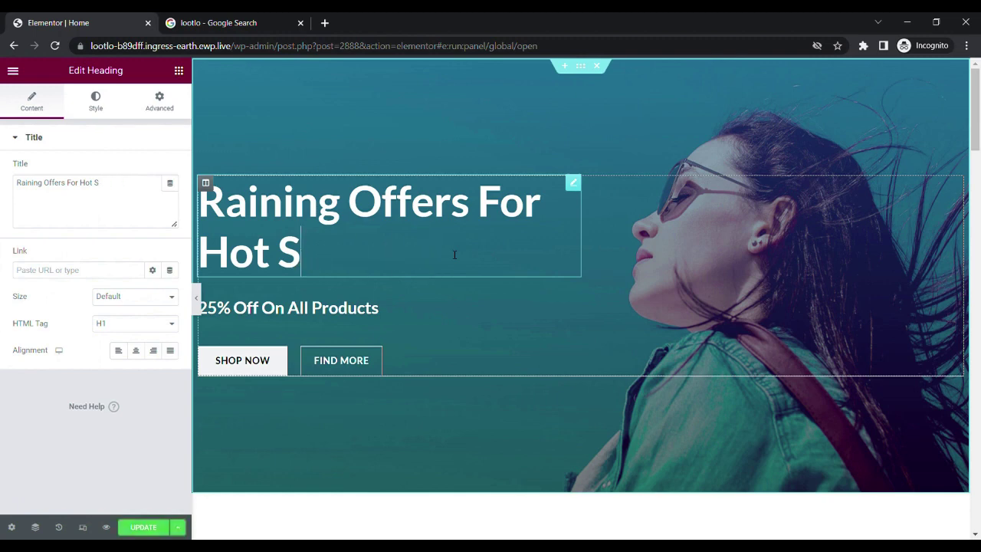
key(BackSpace)
key(BackSpace)
key(BackSpace)
key(BackSpace)
key(BackSpace)
key(BackSpace)
key(BackSpace)
key(BackSpace)
key(BackSpace)
key(BackSpace)
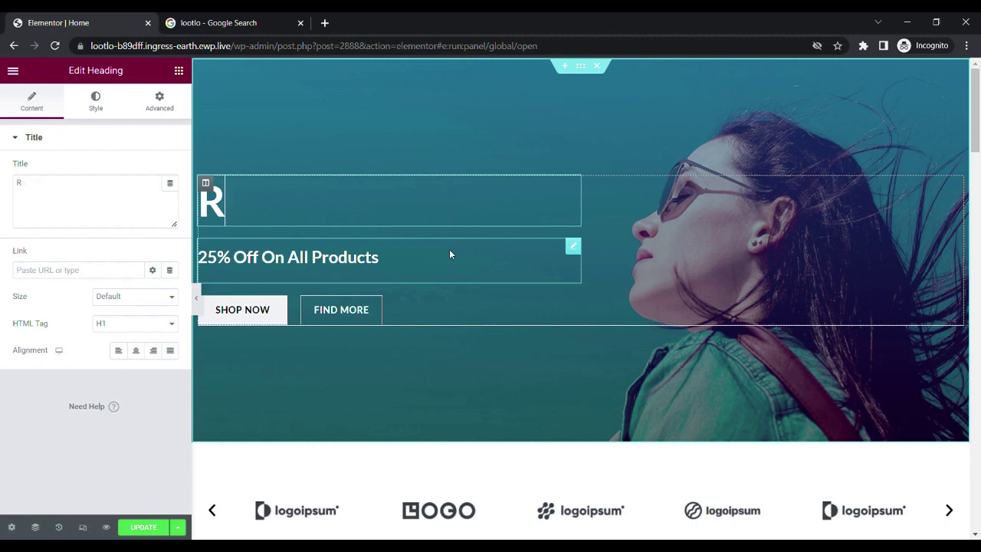
key(BackSpace)
text(Summer)
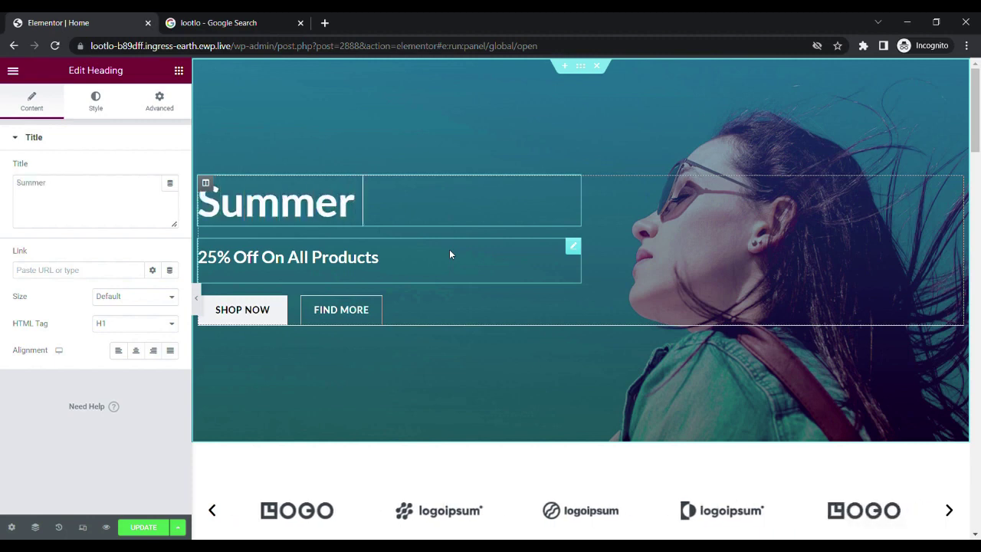
text( Offer 50)
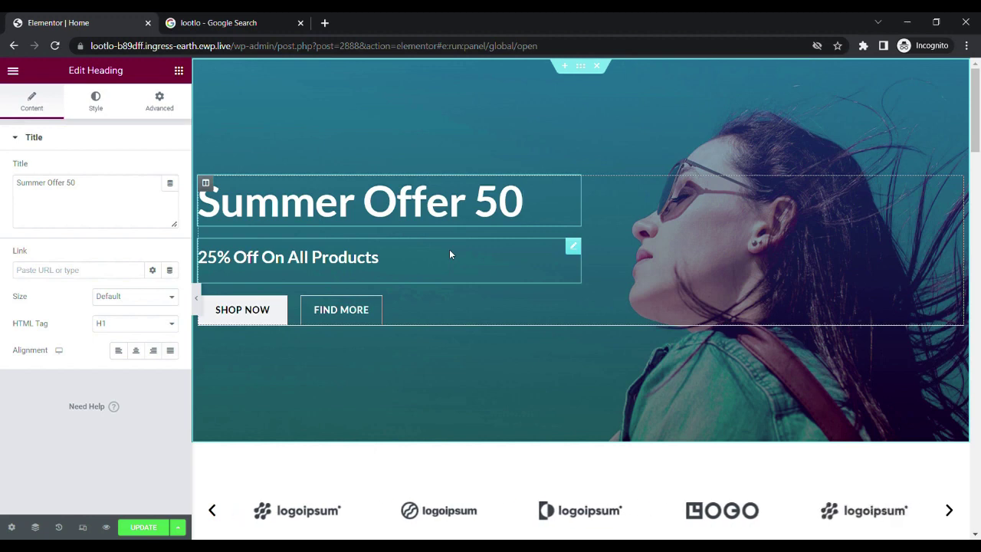
text(%)
text( Off)
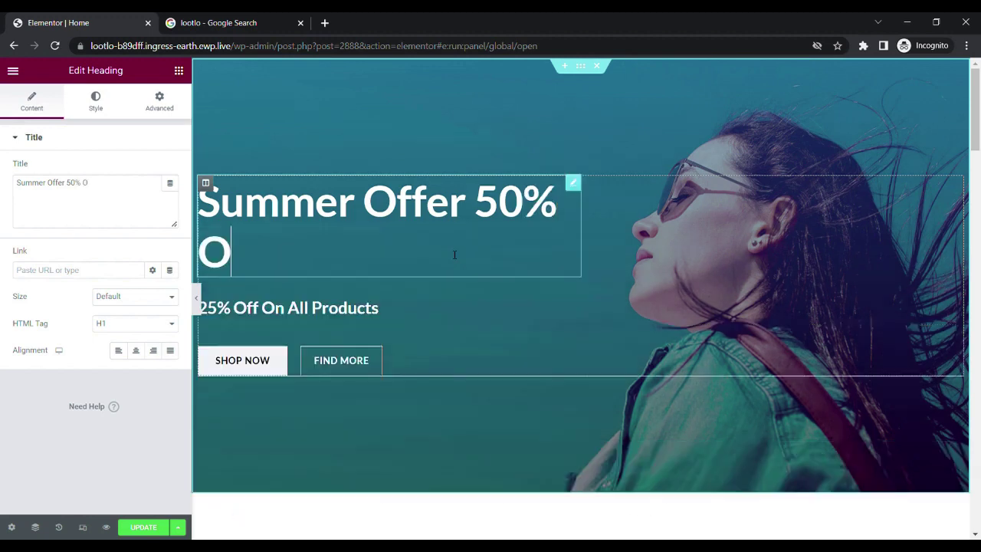
text( for)
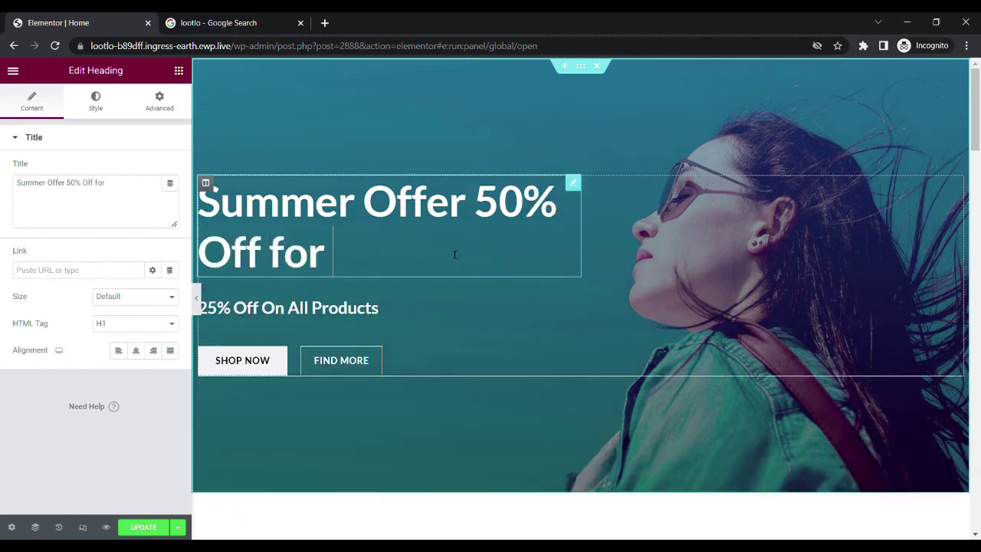
text( All Prducy)
key(BackSpace)
key(BackSpace)
key(BackSpace)
text(od)
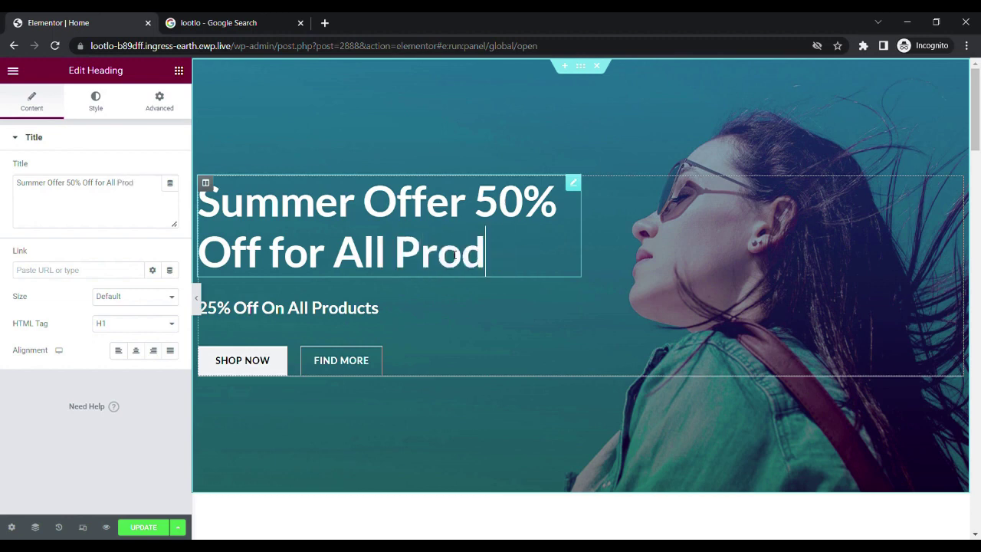
text(ucts)
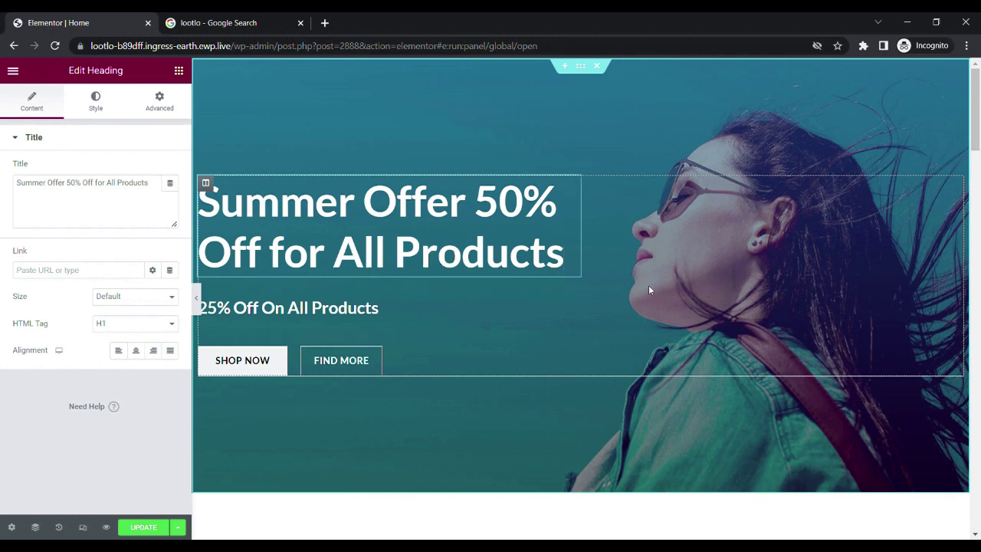
Step: Select the hero section, view its background Style settings, then return to the lootlo image search
click(581, 67)
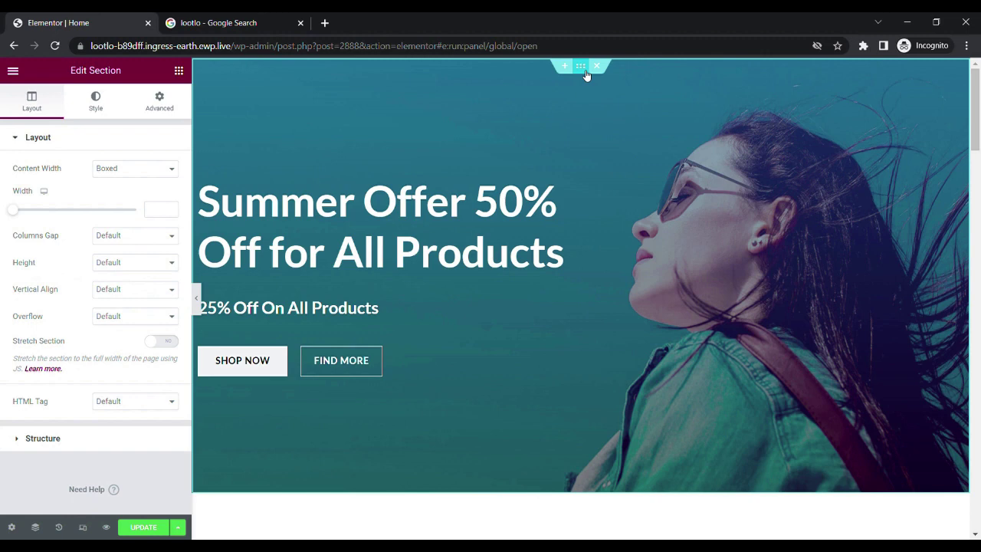
click(99, 105)
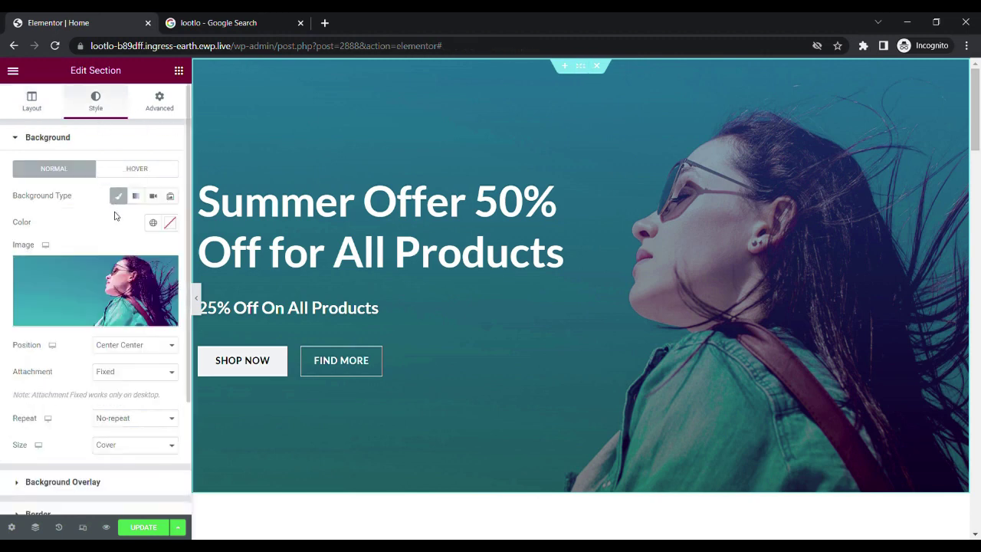
mouse_move(131, 283)
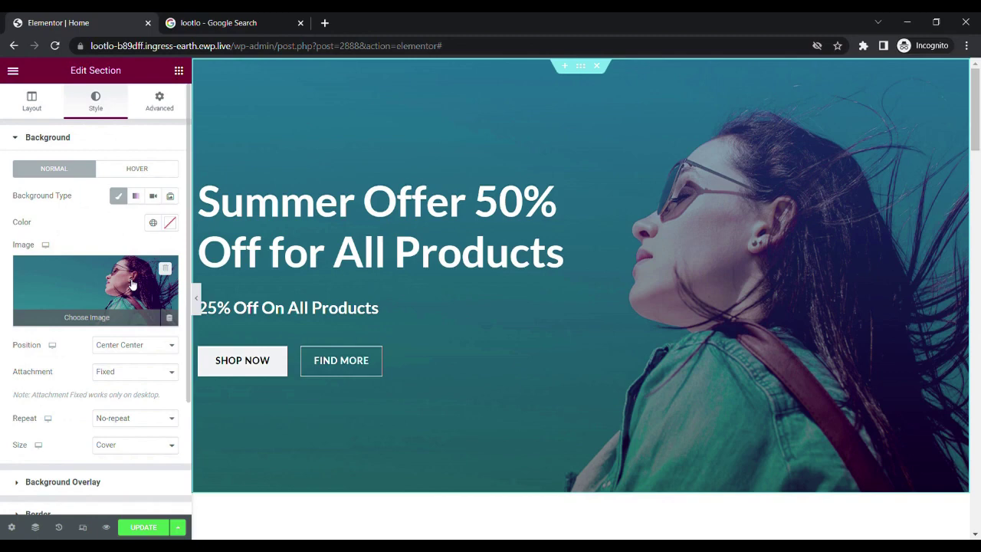
click(230, 18)
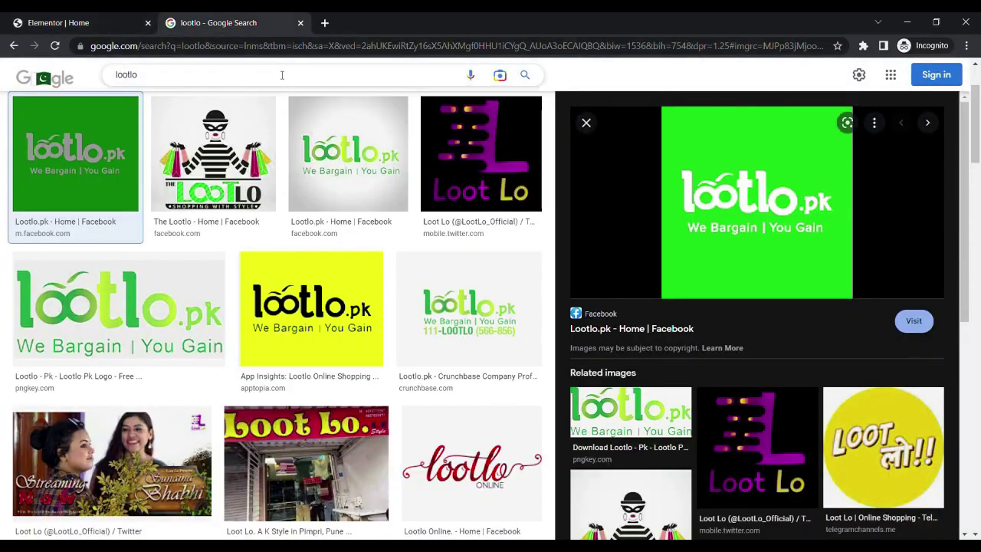
click(282, 74)
Step: Search Google Images for 'hd wallpaper for ecommerce website' and save the boxes-in-a-shopping-cart picture
key(ctrl+a)
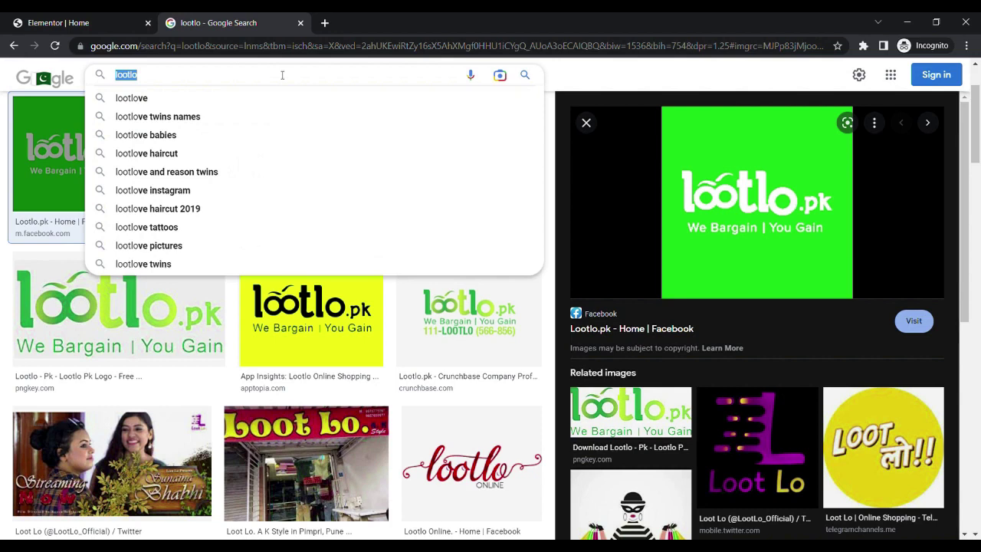
text(hd)
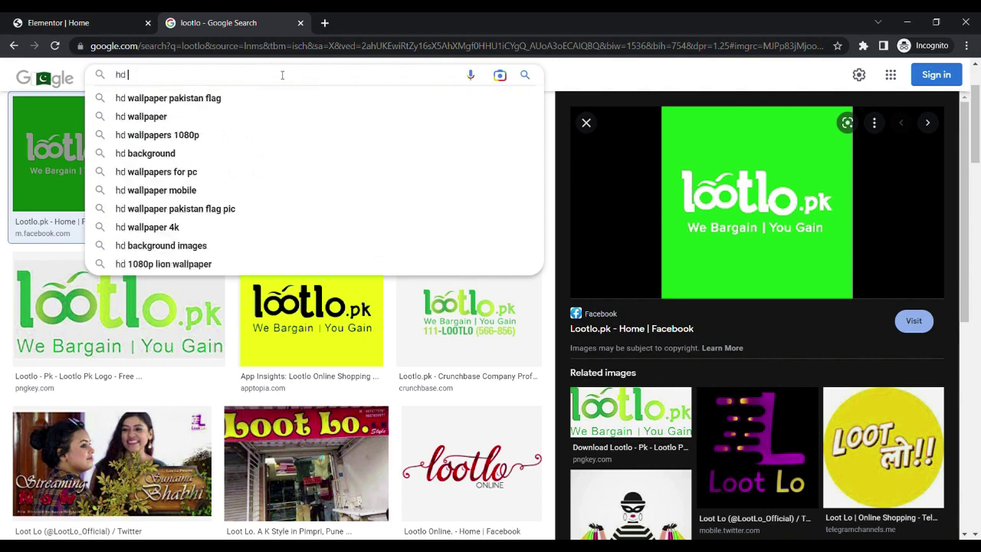
text( wallpaper )
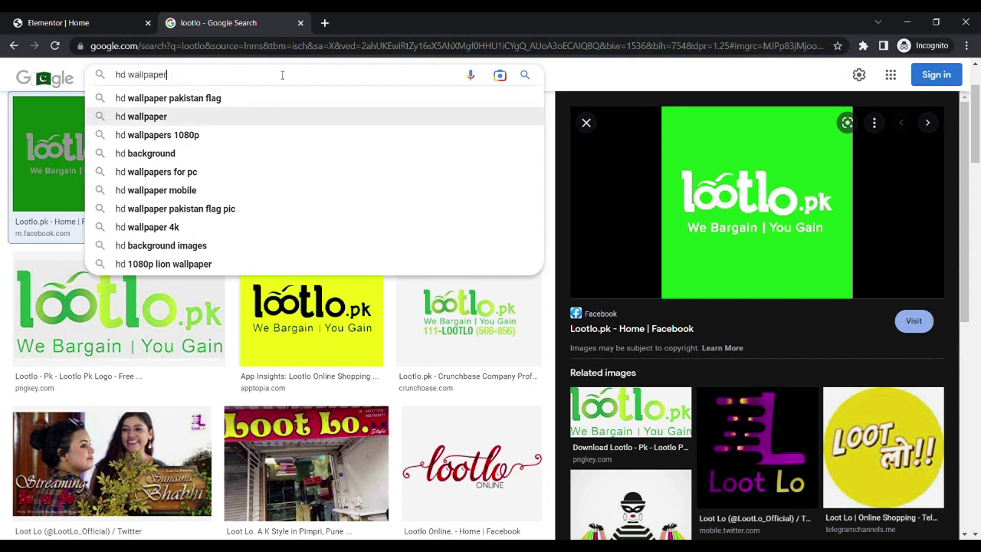
text( for e)
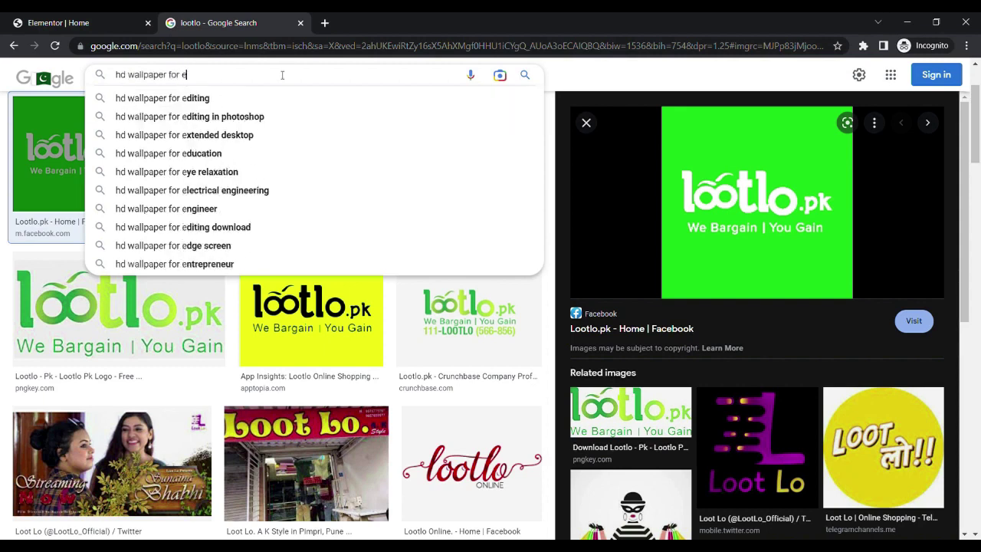
text(d)
text(omercce wesbsite)
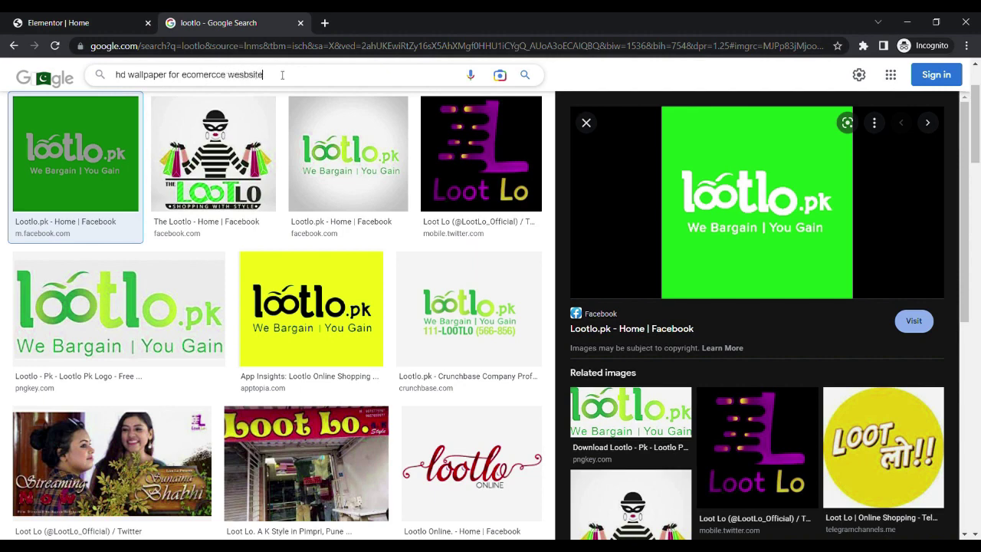
click(525, 75)
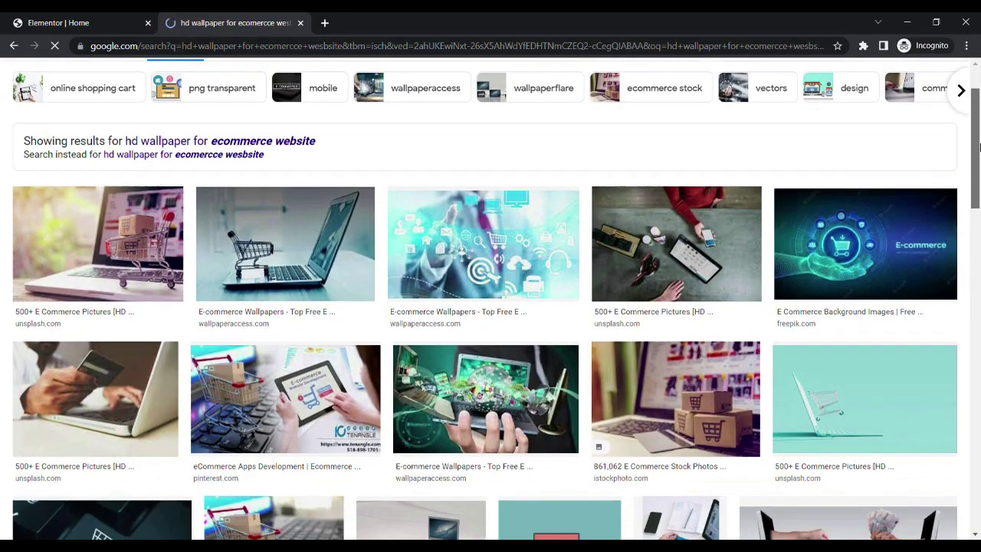
drag(977, 123, 978, 172)
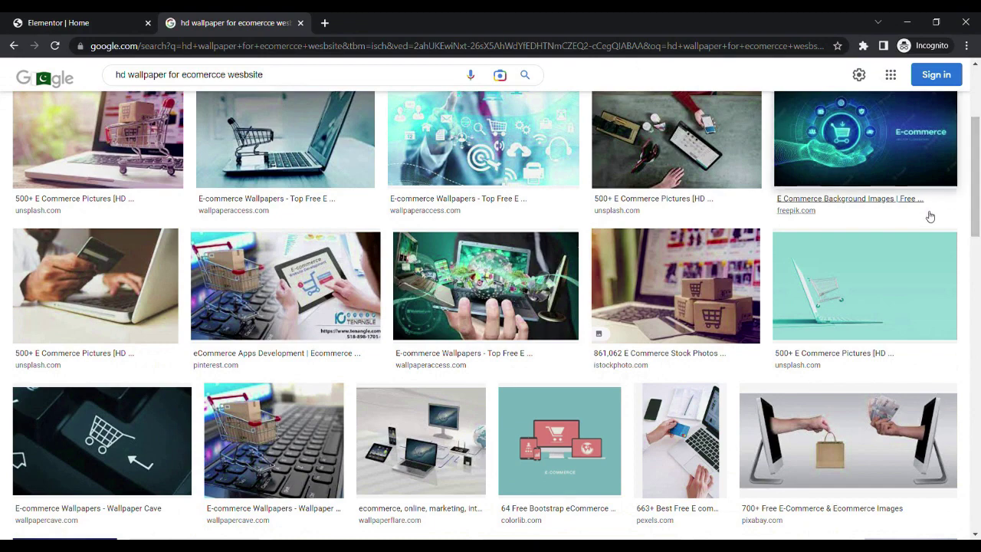
click(864, 275)
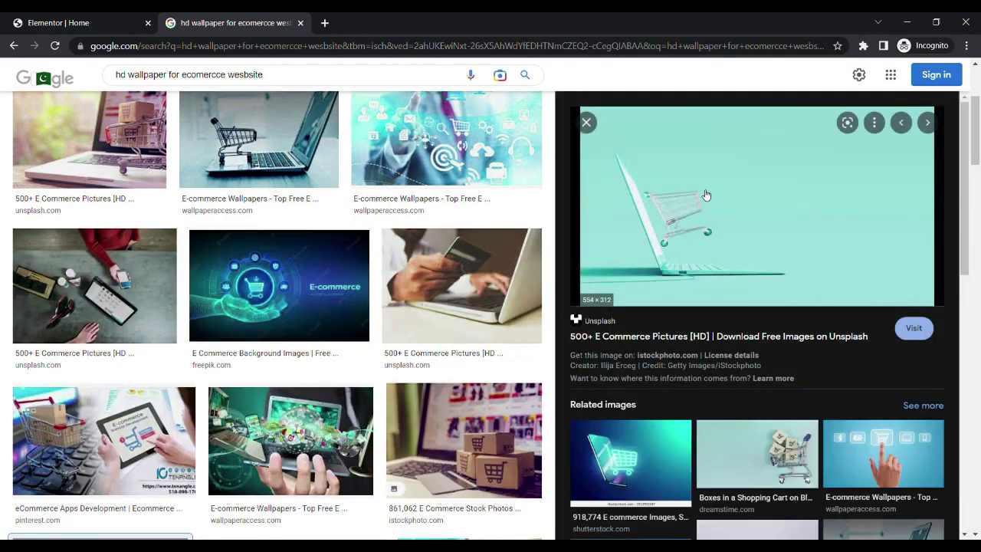
click(733, 441)
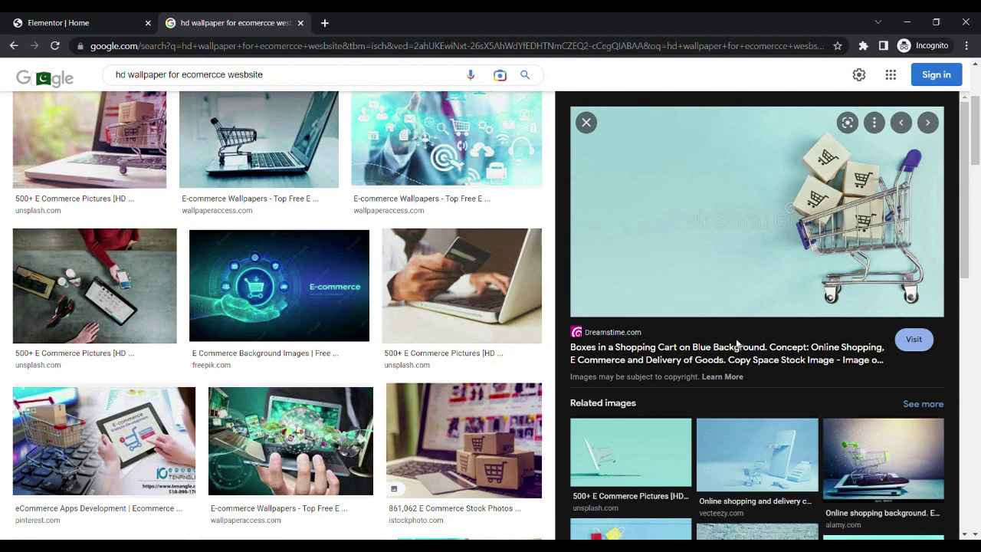
key(Return)
click(121, 19)
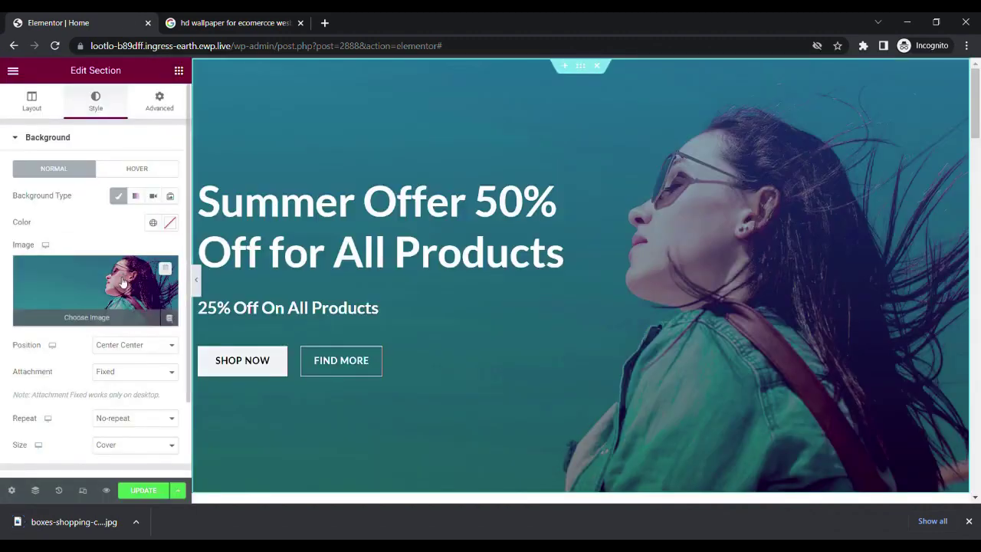
Step: Upload the shopping-cart JPG and insert it as the Summer Offer hero's background image
click(96, 320)
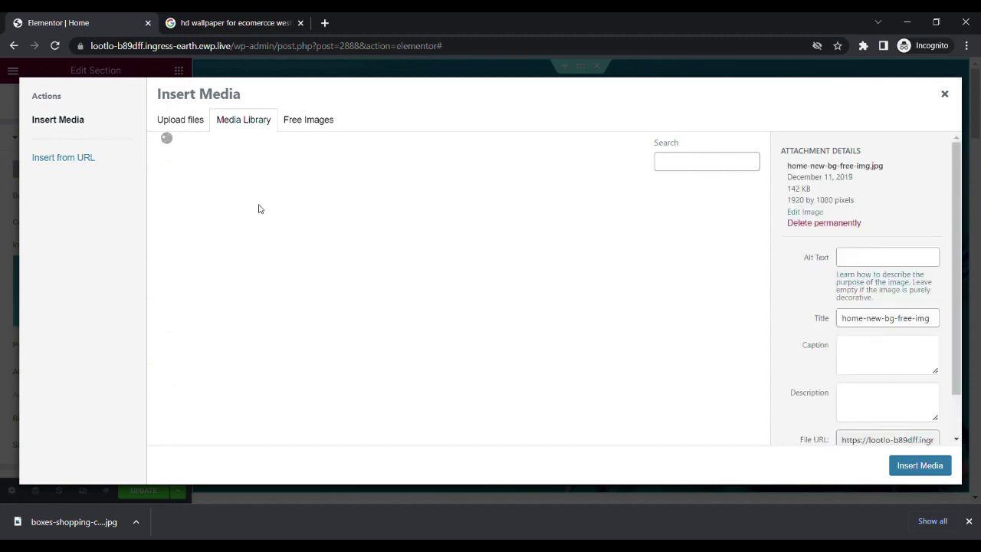
click(193, 122)
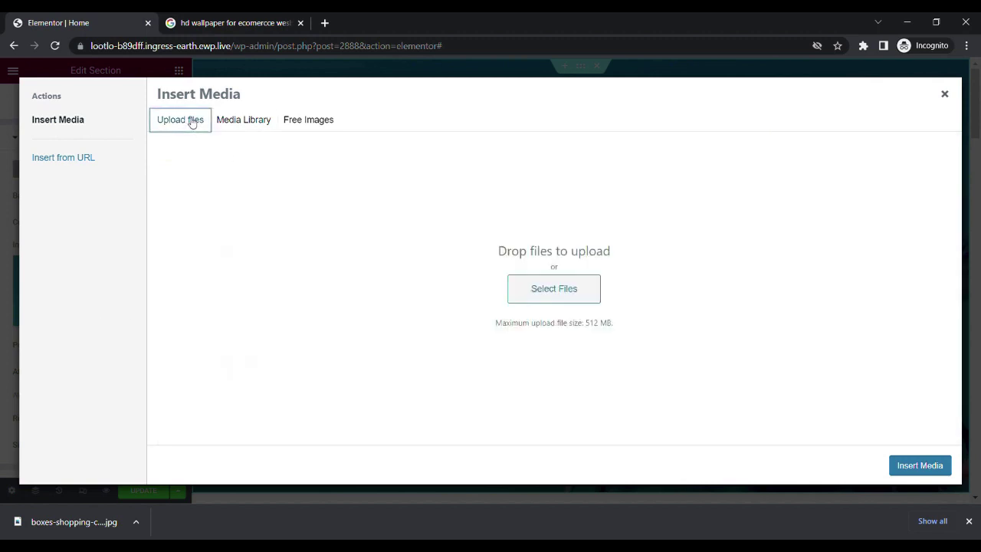
click(546, 298)
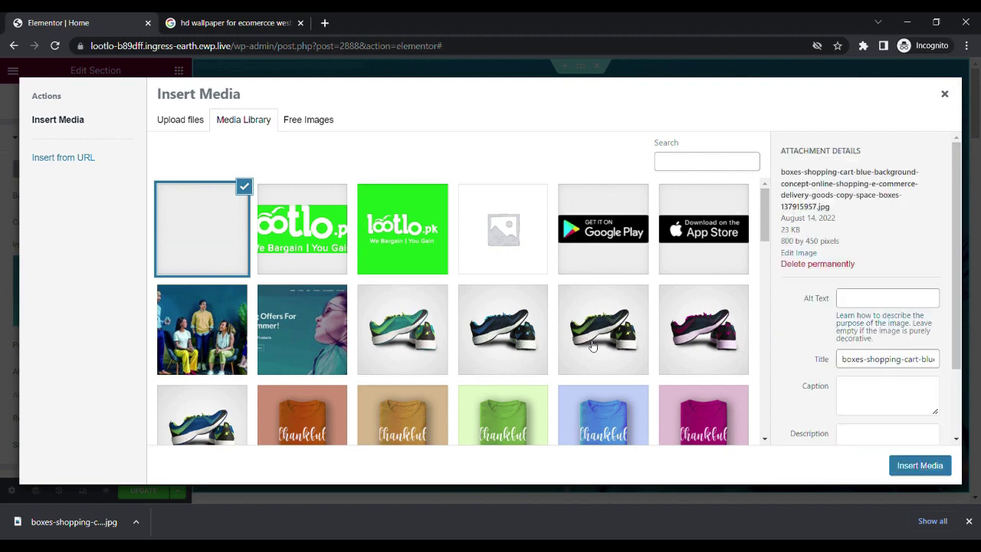
click(921, 465)
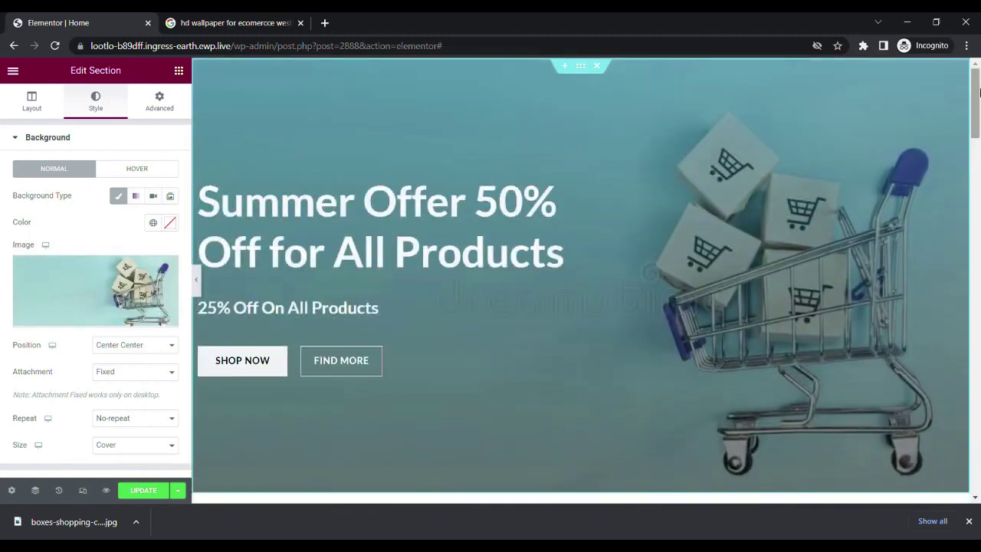
Step: Review the hero section's Layout and Style settings, including the background overlay
drag(979, 92, 979, 80)
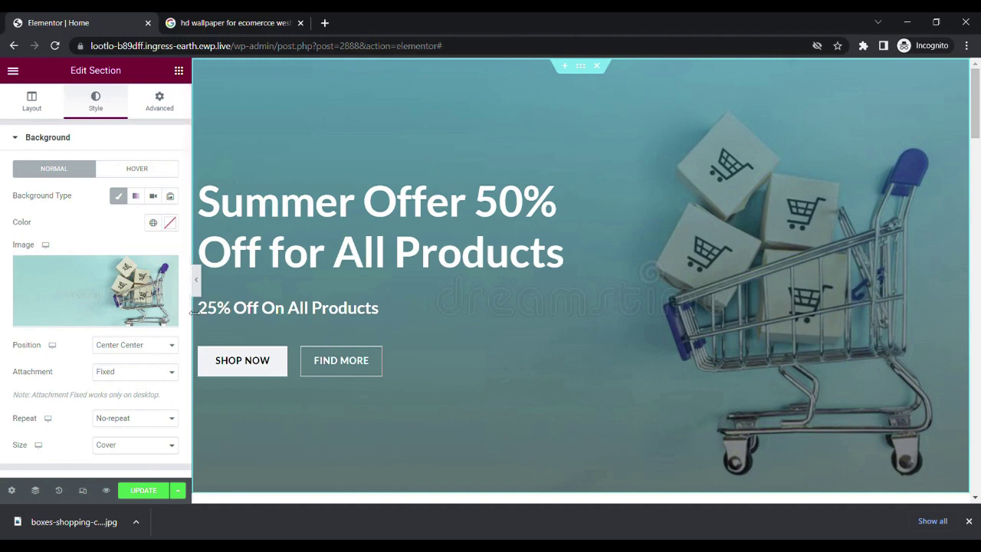
scroll(184, 423, down, 3)
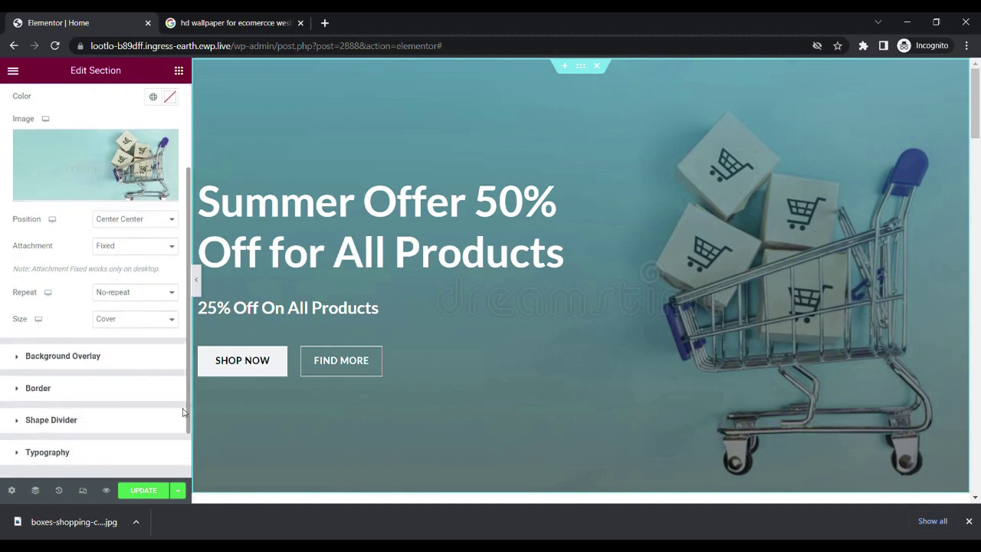
scroll(184, 345, up, 3)
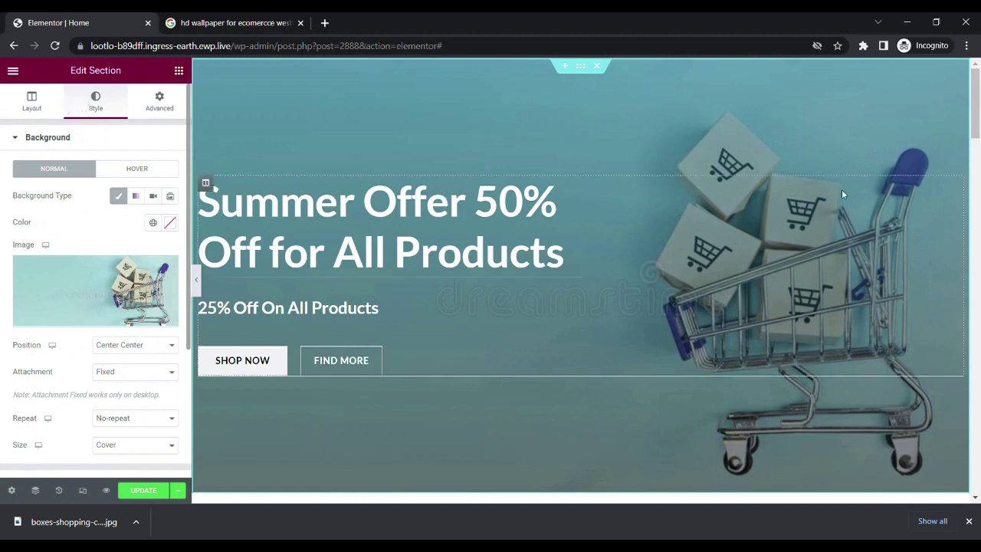
drag(975, 98, 977, 147)
mouse_move(672, 215)
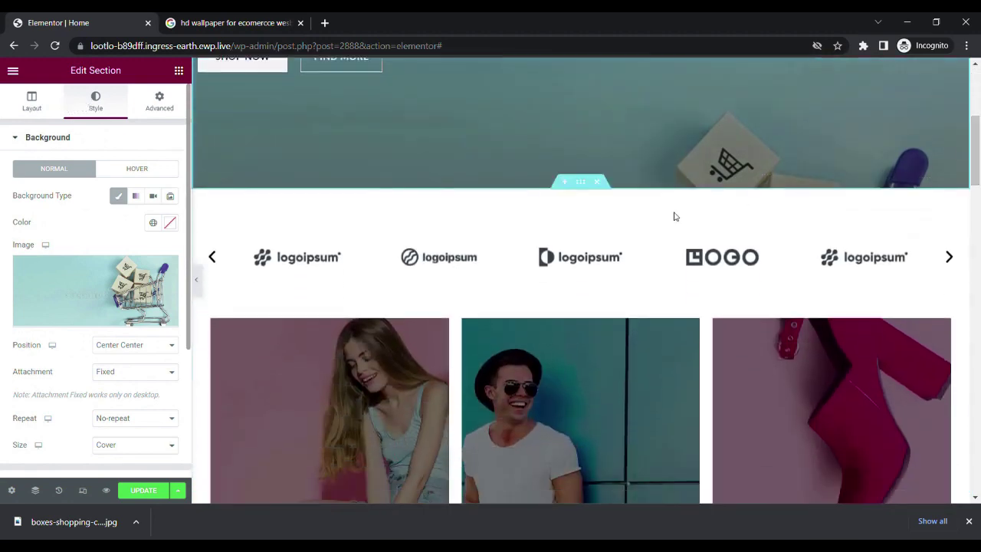
click(582, 184)
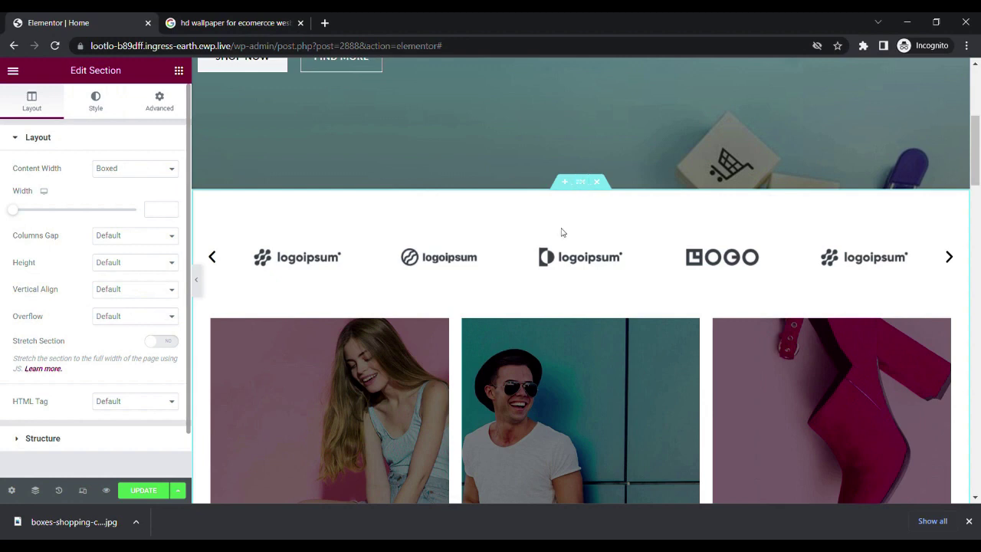
click(91, 108)
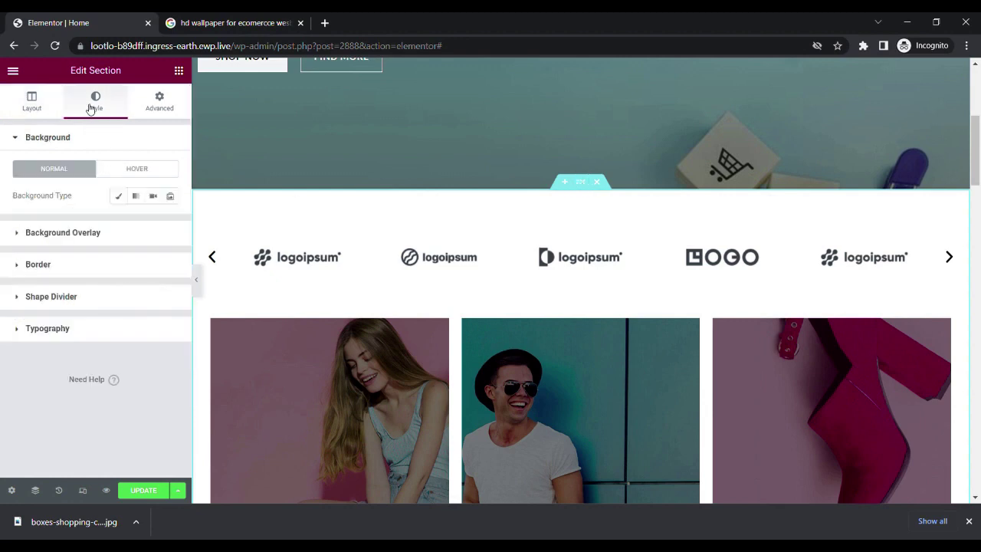
click(20, 235)
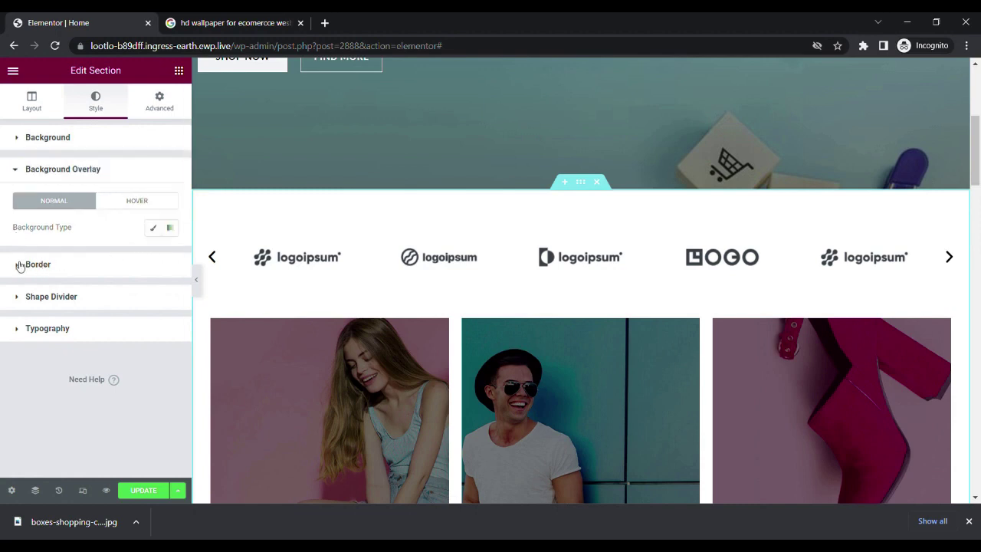
drag(977, 153, 979, 184)
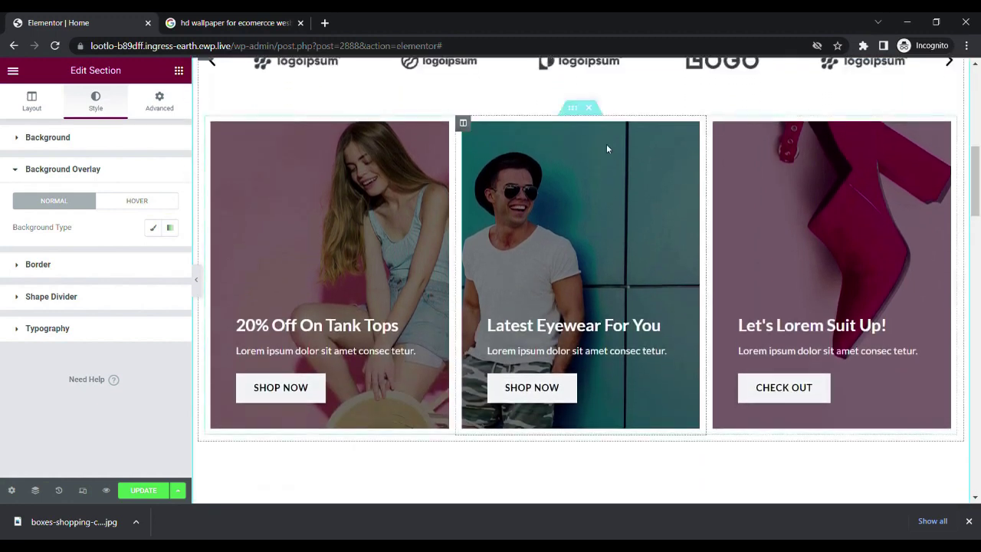
Step: Inspect the three-card section and Special Edition banner, then edit its 'Buy This T-shirt' heading
click(578, 114)
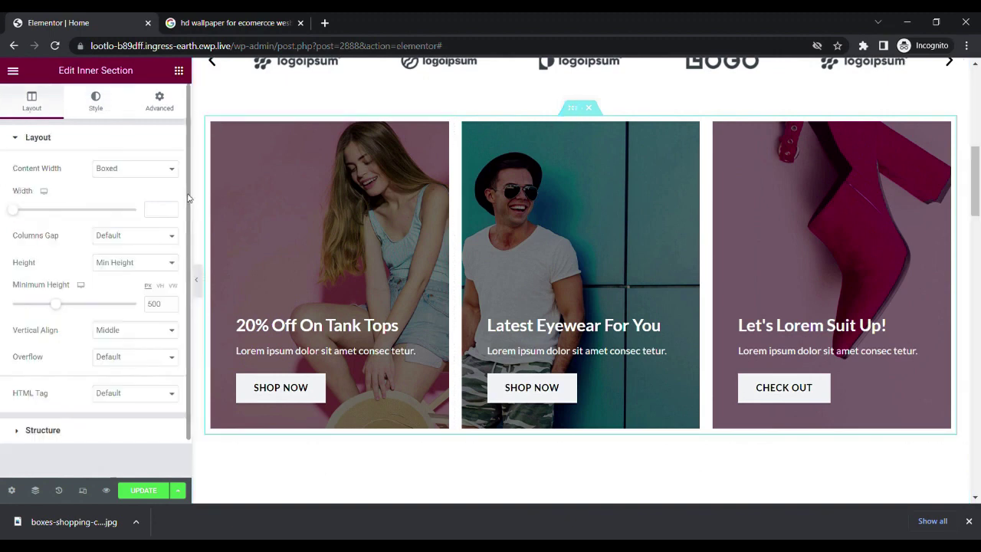
scroll(184, 242, down, 1)
drag(975, 195, 975, 364)
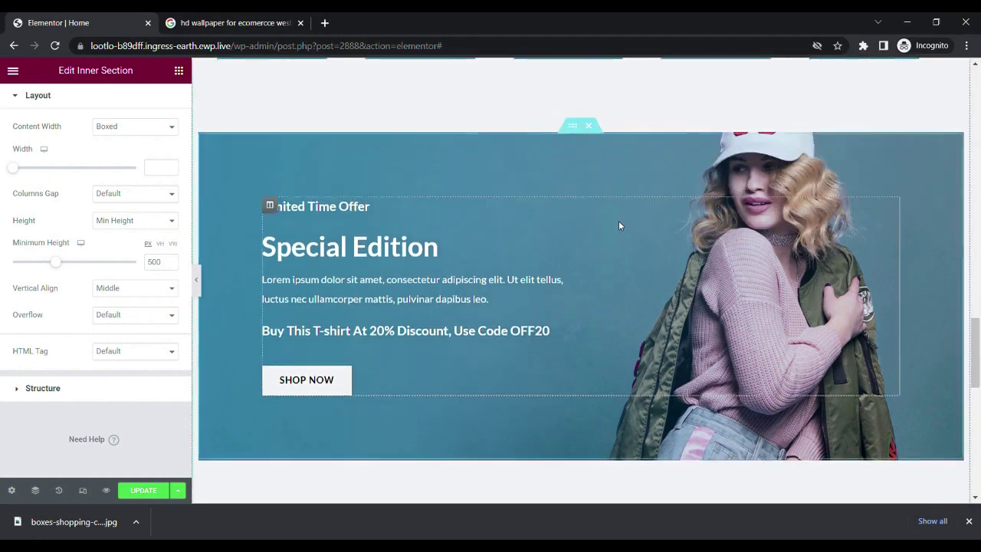
click(578, 133)
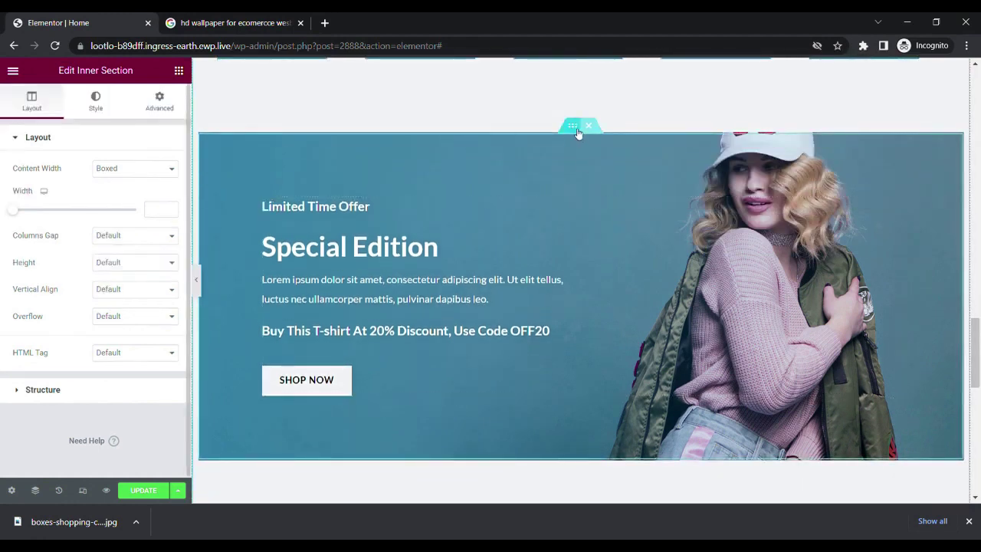
click(96, 108)
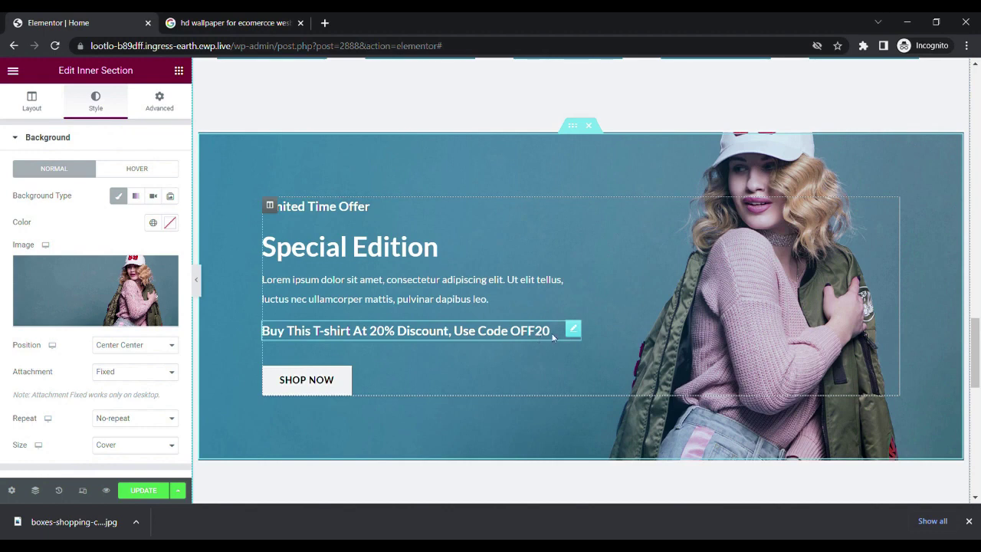
click(573, 331)
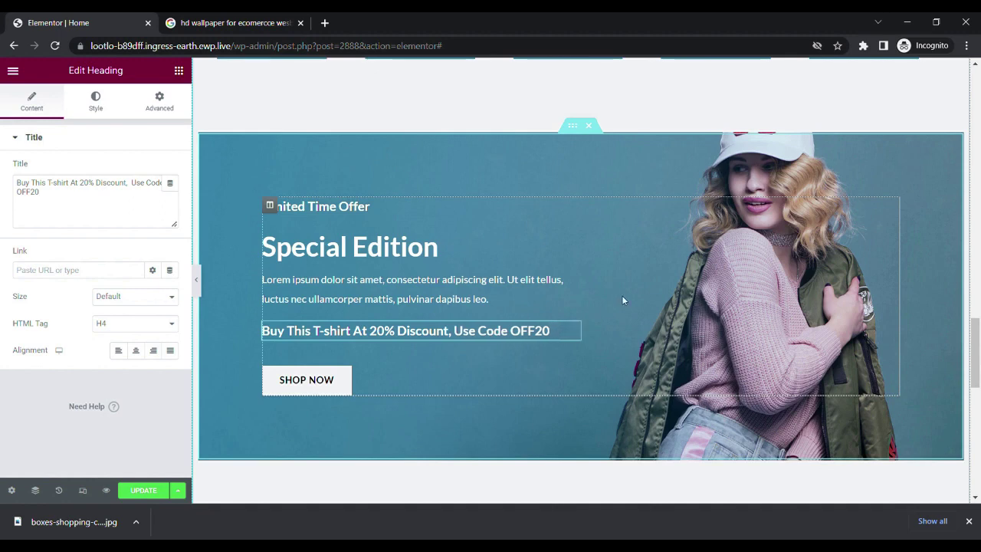
Step: Dismiss the download notice and swap the heading settings for the Elements widget list
scroll(969, 383, down, 5)
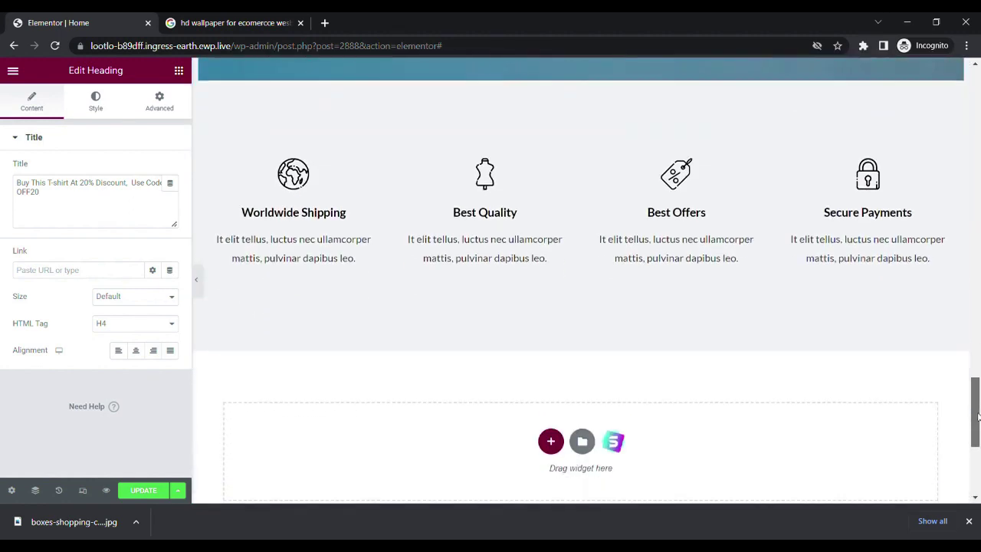
drag(977, 416, 976, 463)
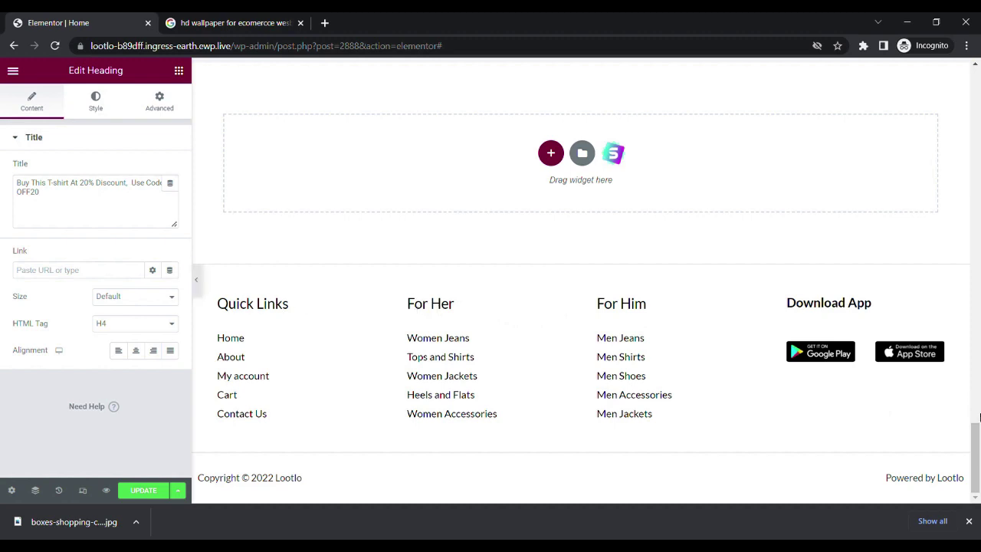
click(969, 520)
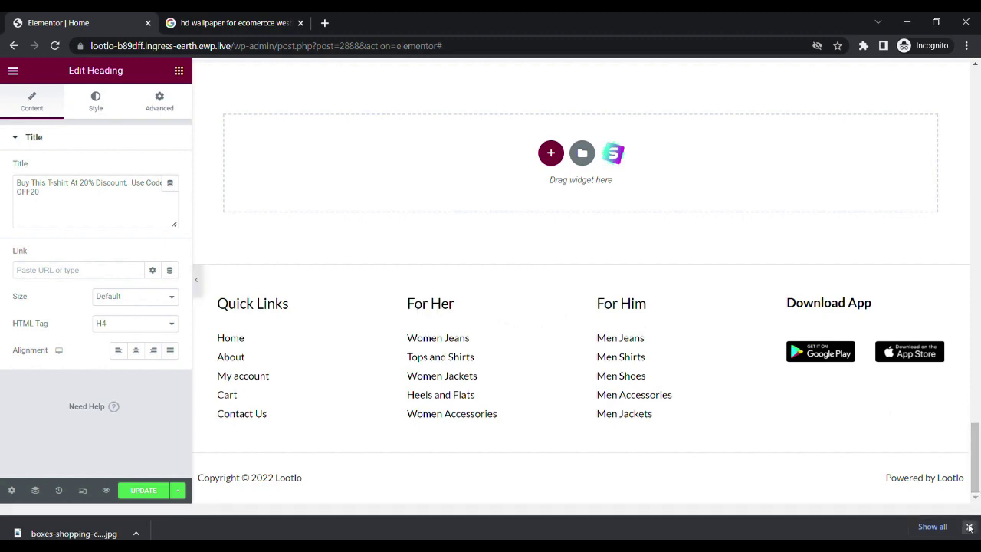
scroll(541, 291, up, 2)
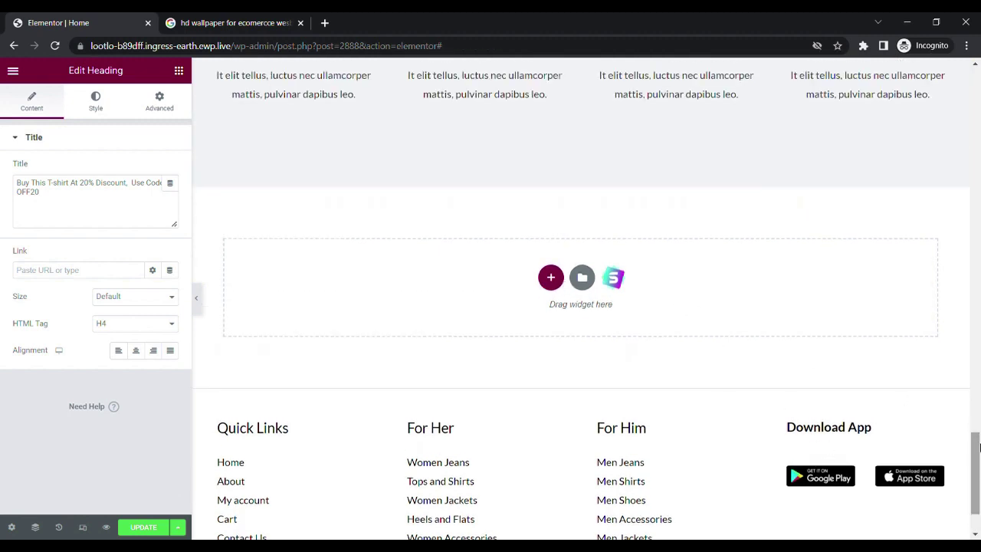
scroll(675, 299, up, 3)
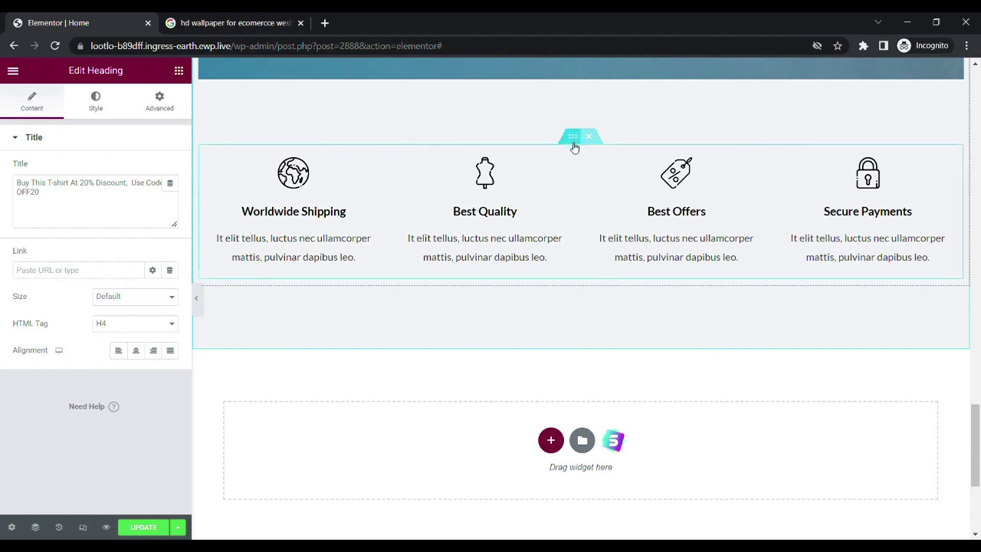
drag(974, 444, 979, 502)
click(410, 304)
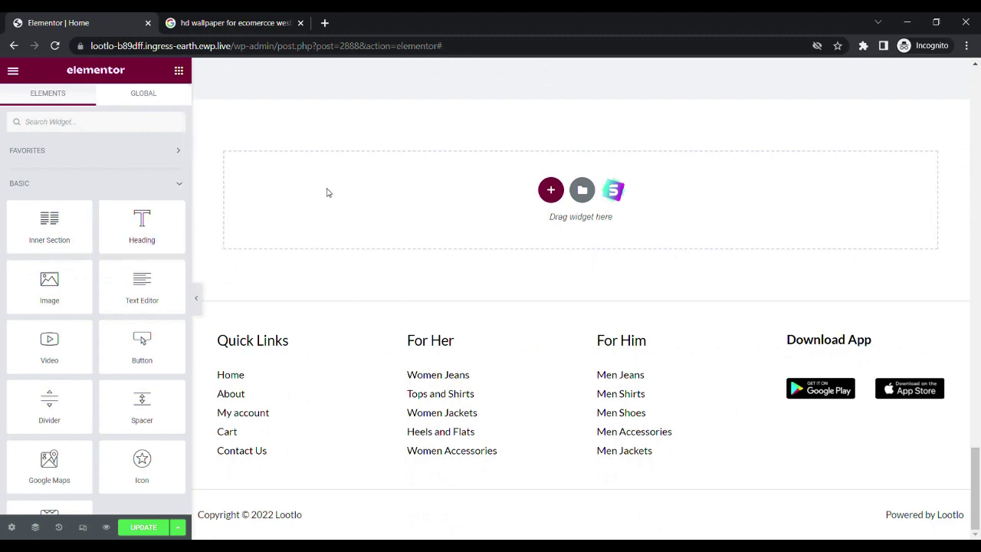
Step: Insert a two-column section above the footer and begin adding content to its left column
click(550, 191)
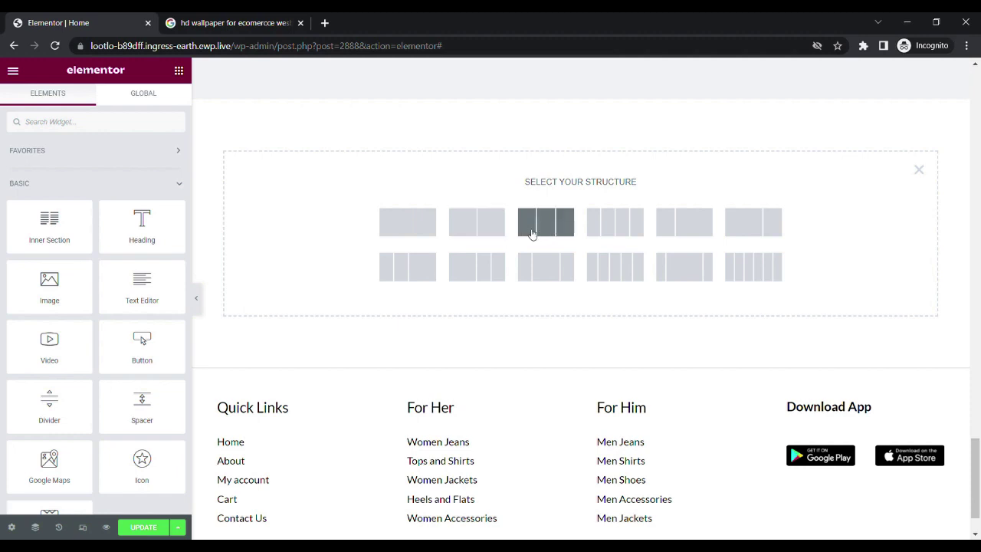
click(478, 227)
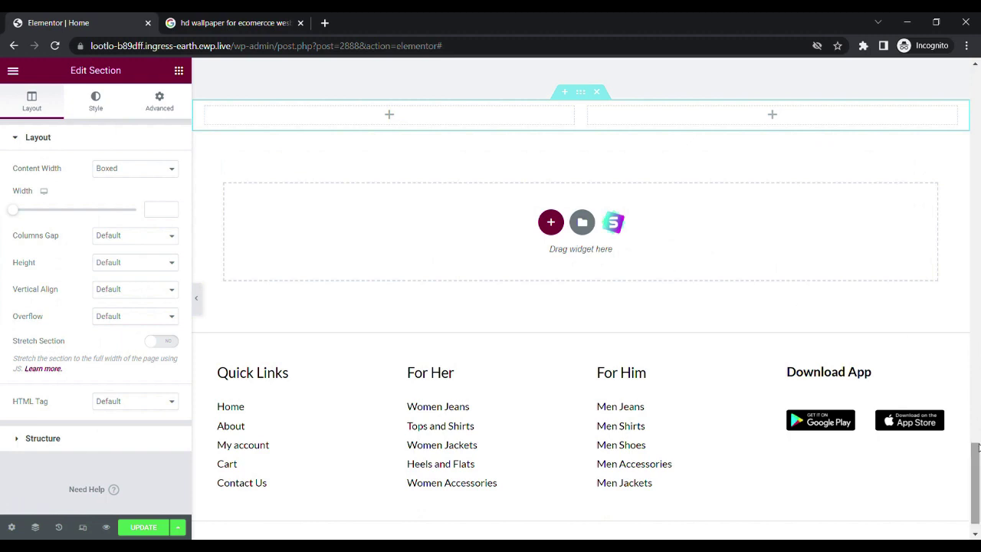
scroll(976, 452, up, 4)
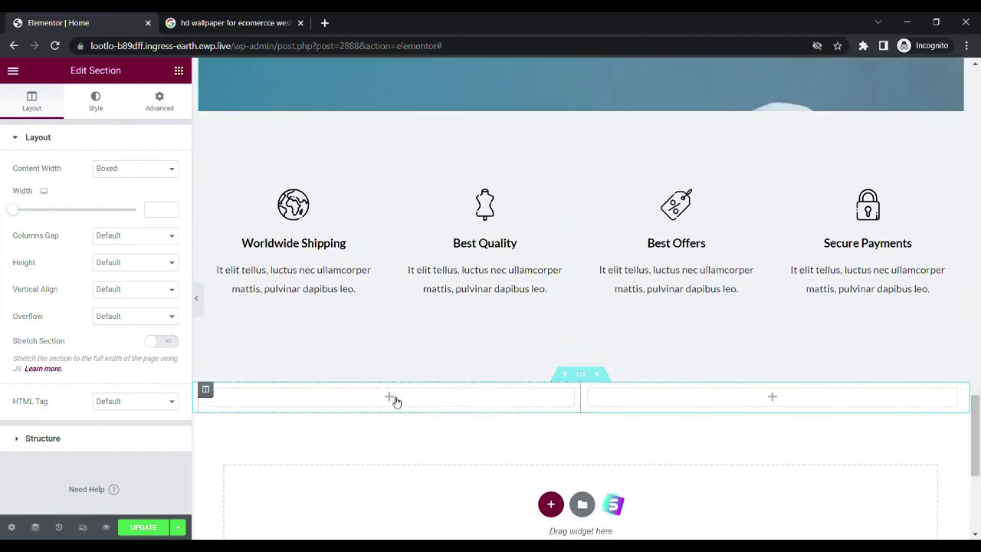
click(389, 397)
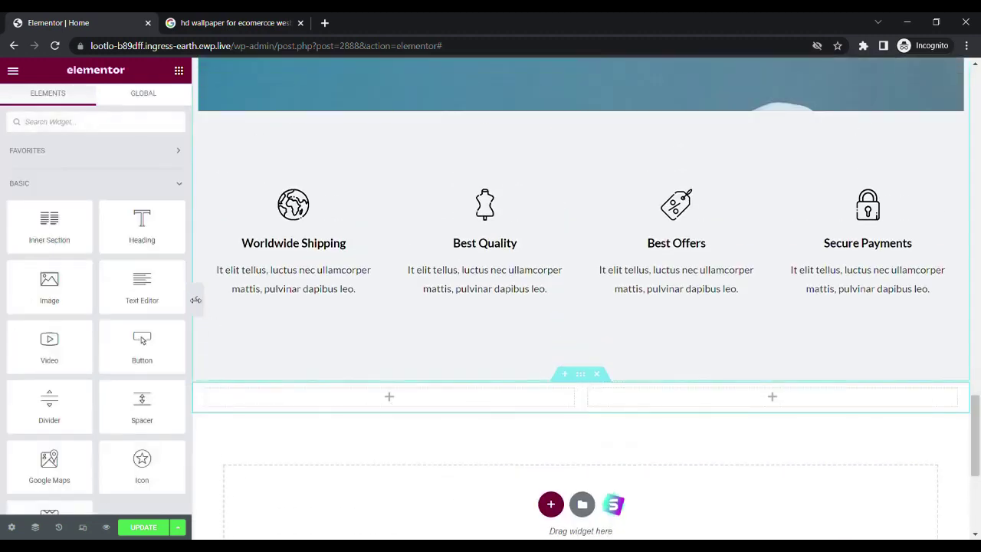
Step: Open the locked Countdown widget's promotional page in a new tab, then return to the editor
scroll(189, 172, down, 2)
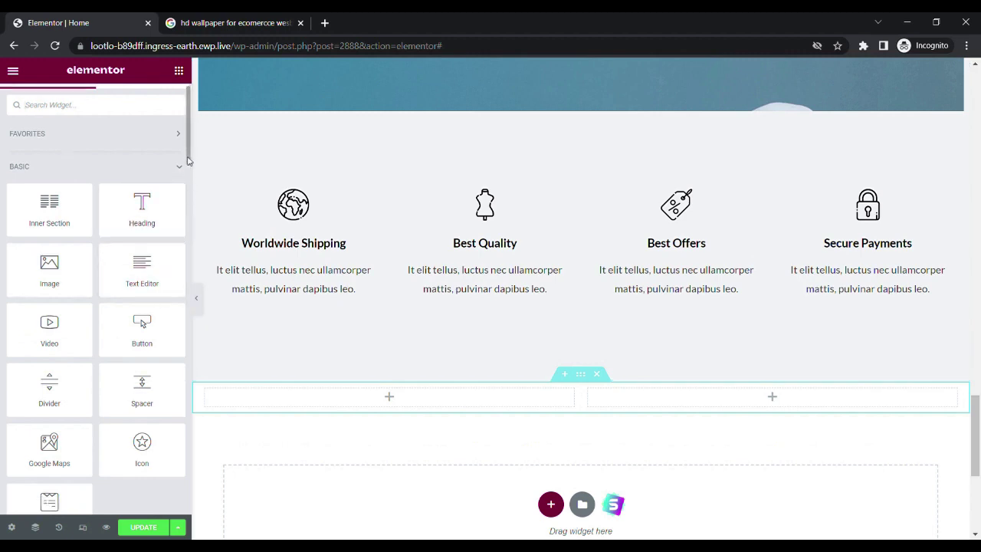
drag(189, 172, 189, 228)
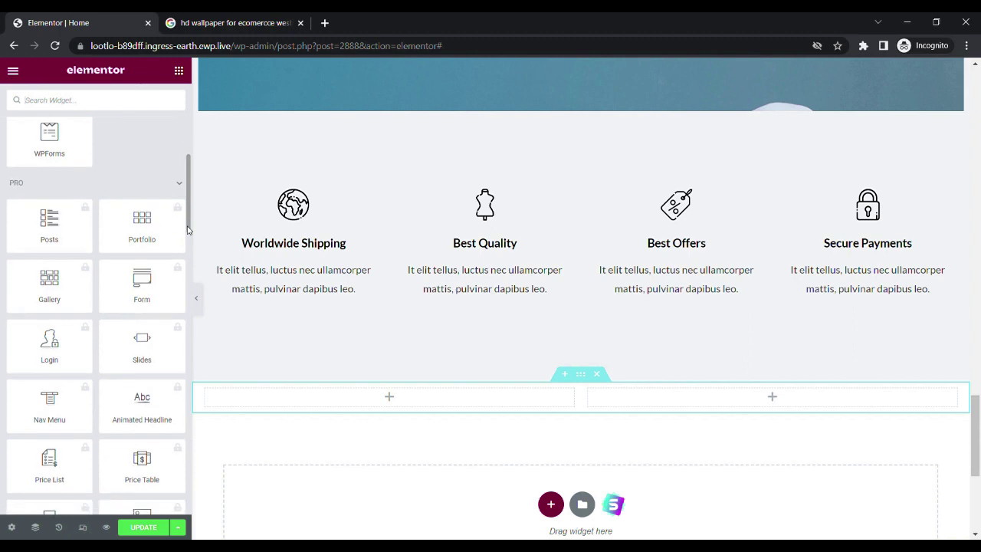
drag(187, 230, 187, 318)
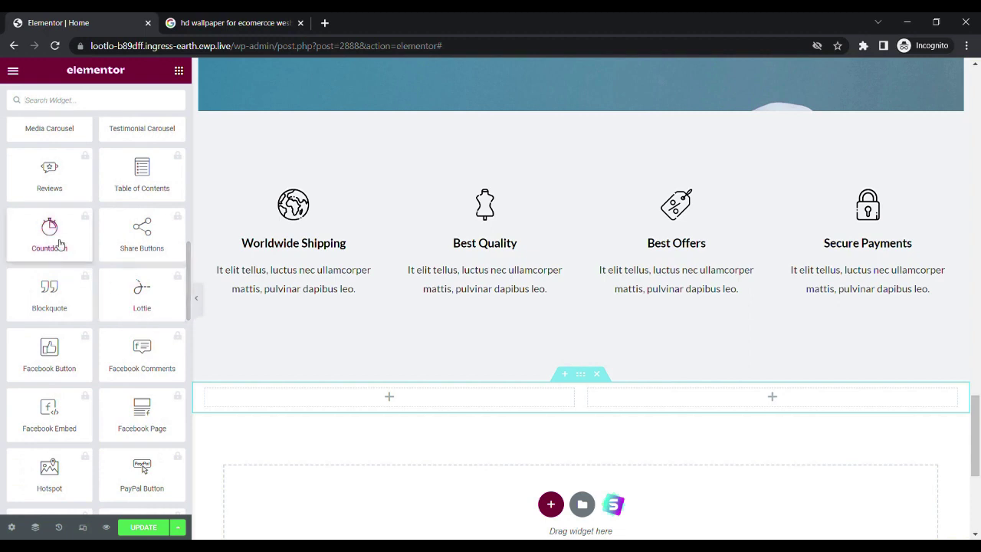
click(60, 243)
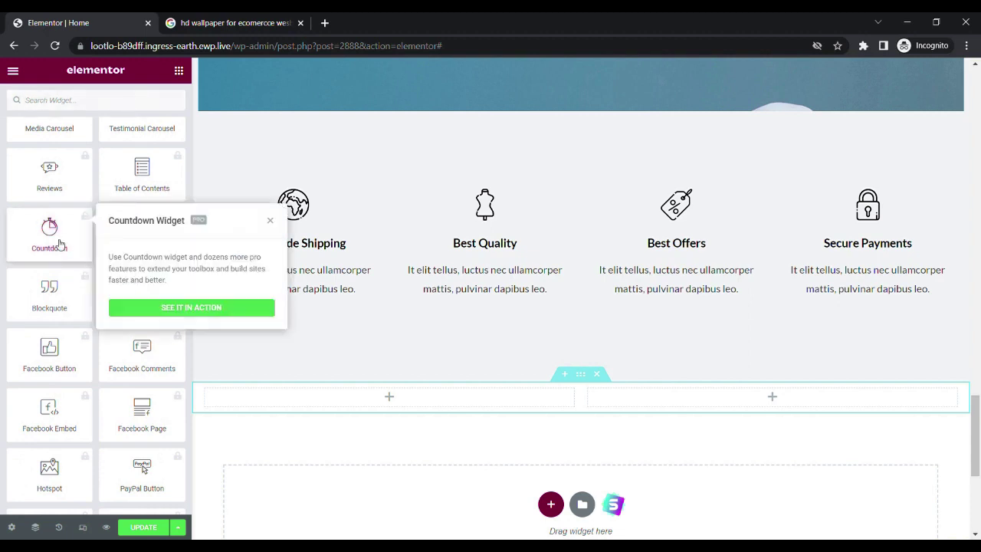
click(142, 308)
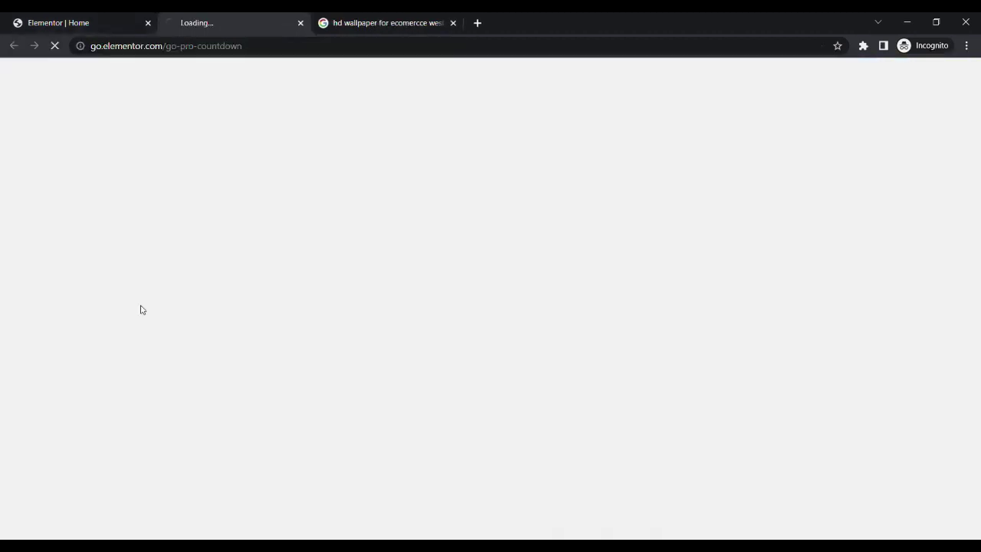
click(125, 16)
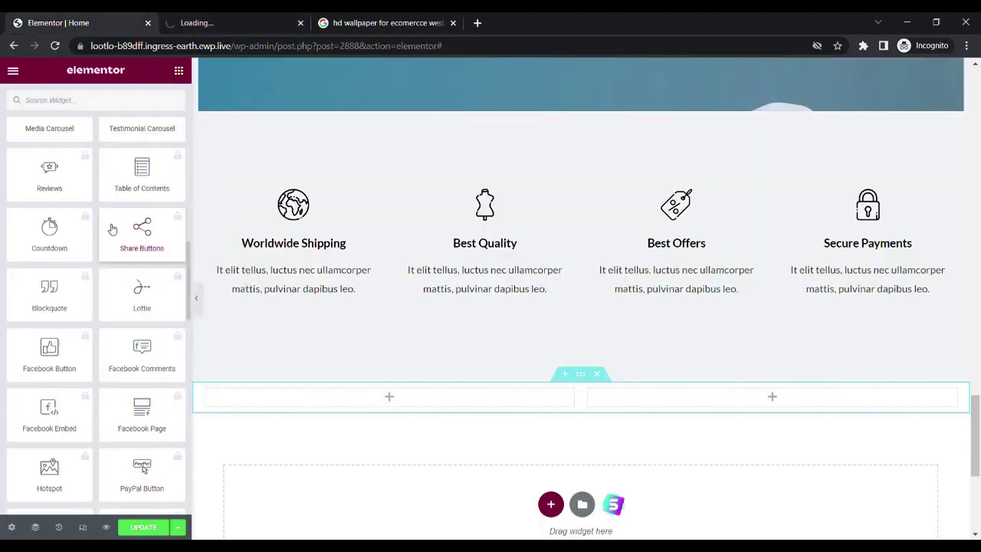
Step: Dismiss the Share Buttons promotion and drop a Button widget into the left column
click(149, 238)
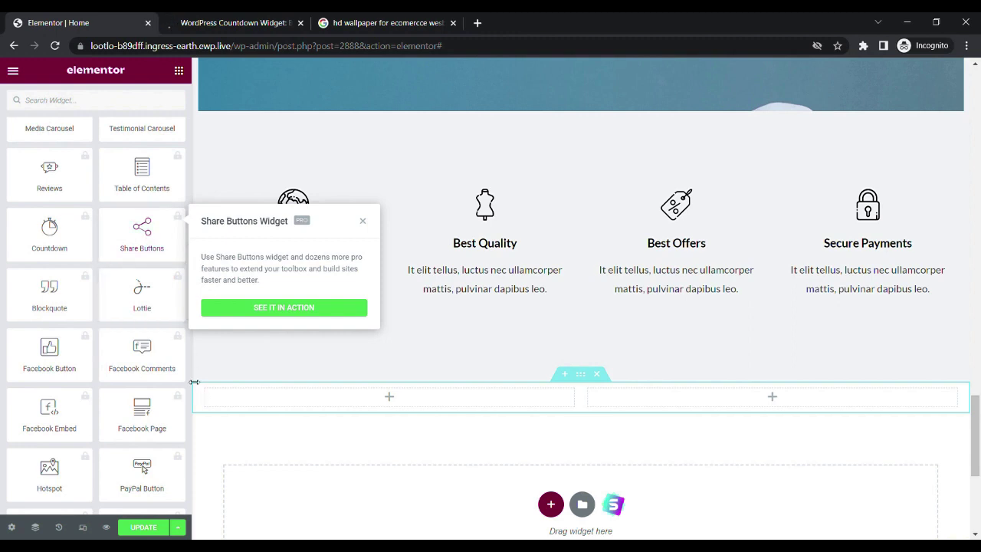
click(363, 222)
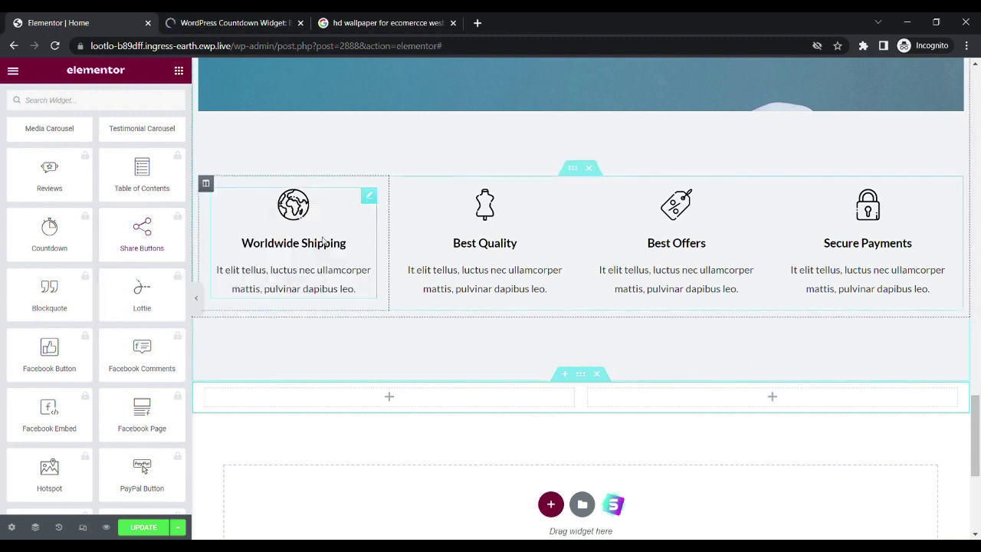
drag(187, 260, 189, 121)
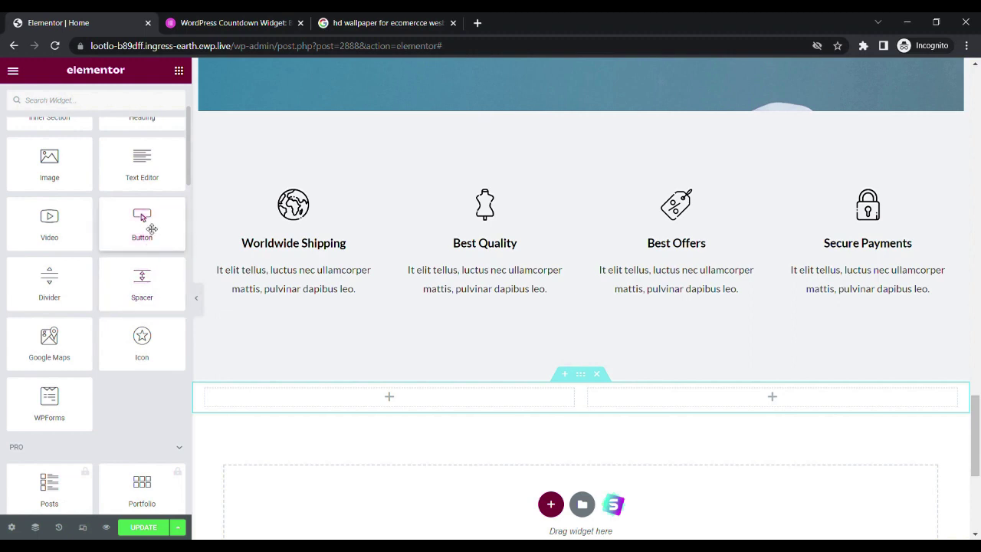
drag(141, 218, 331, 402)
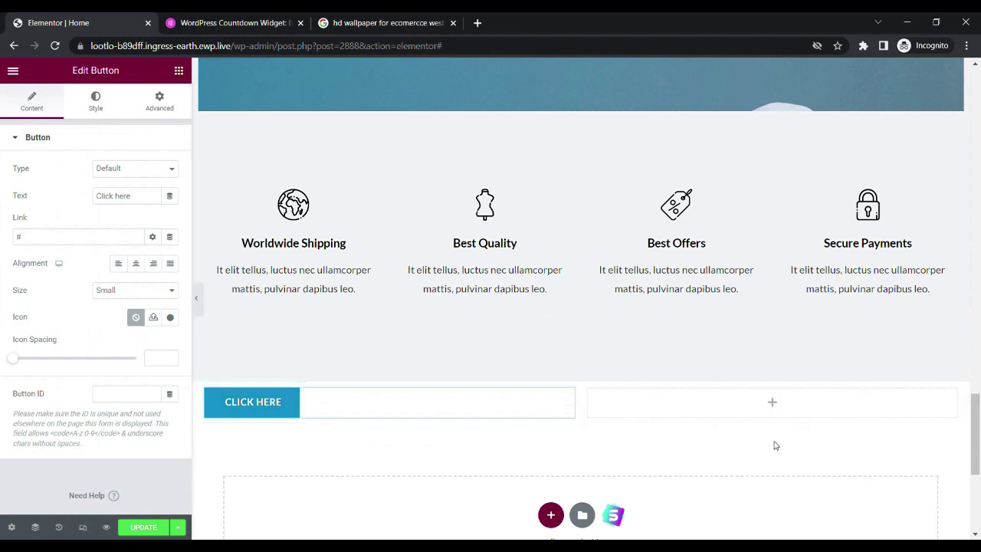
Step: Place a Tabs widget with Tab #1 and Tab #2 in the right column beside the button
click(773, 404)
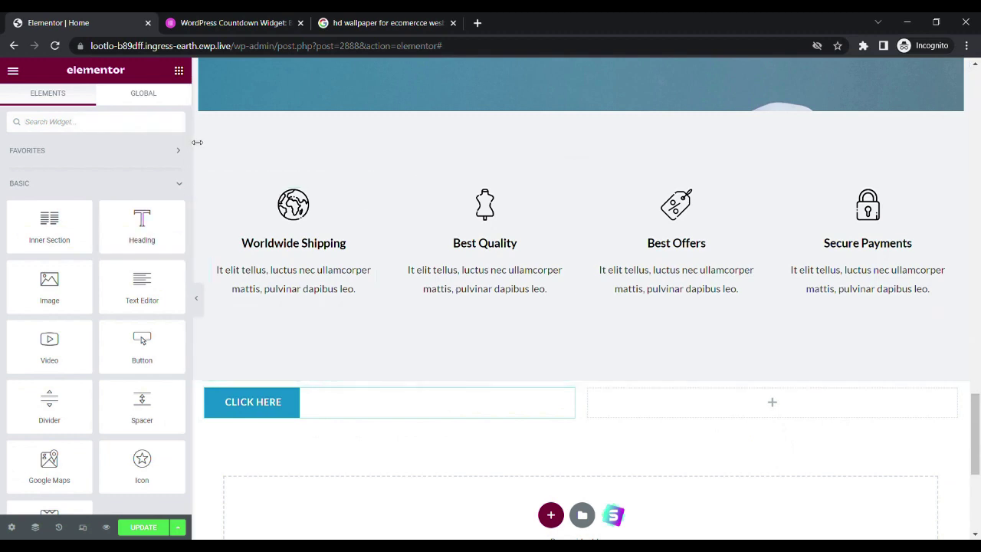
drag(187, 145, 188, 356)
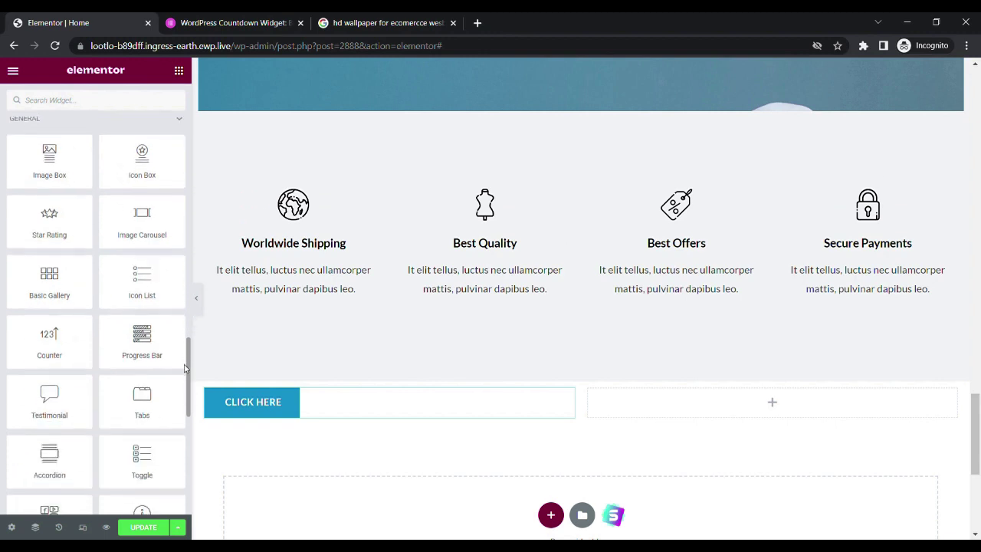
drag(161, 400, 706, 404)
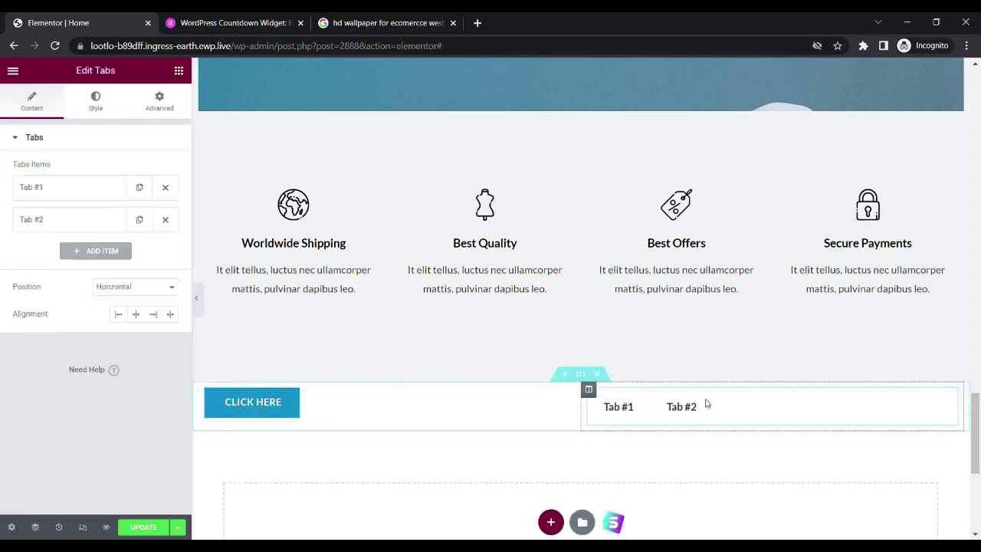
scroll(976, 429, down, 3)
scroll(979, 350, up, 6)
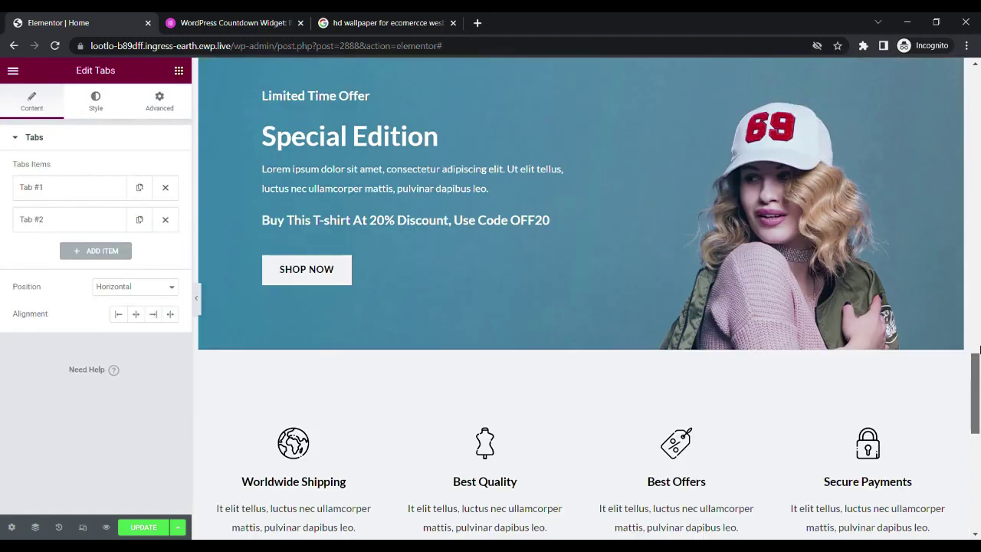
Step: Publish the homepage changes with Elementor's Update button
drag(979, 350, 979, 69)
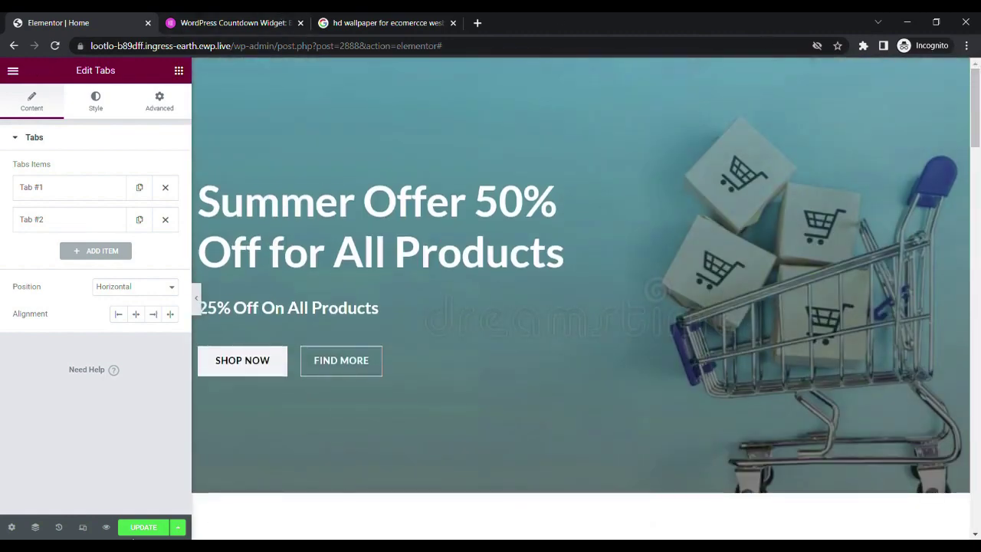
click(145, 527)
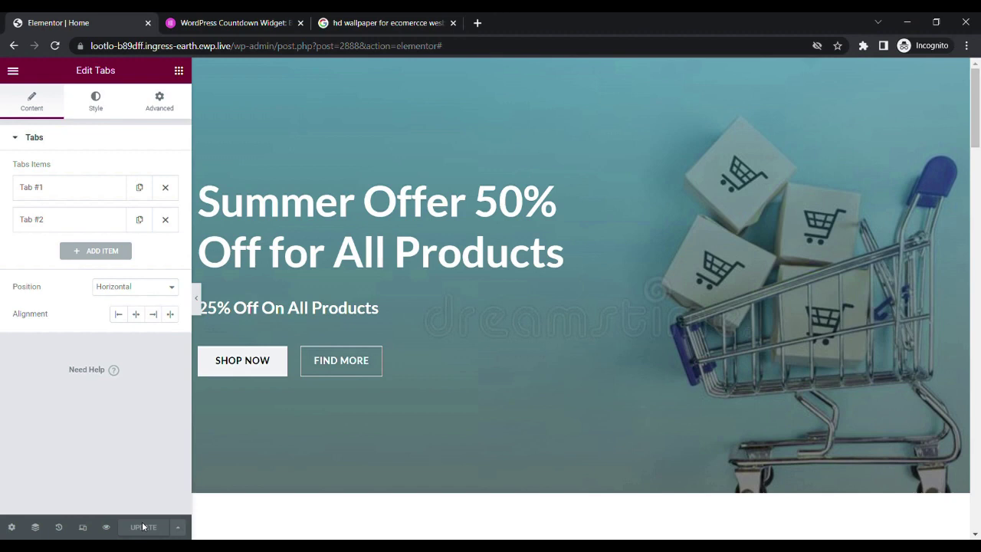
Step: Exit the Elementor editor from its main menu, accepting the default exit destination
click(14, 72)
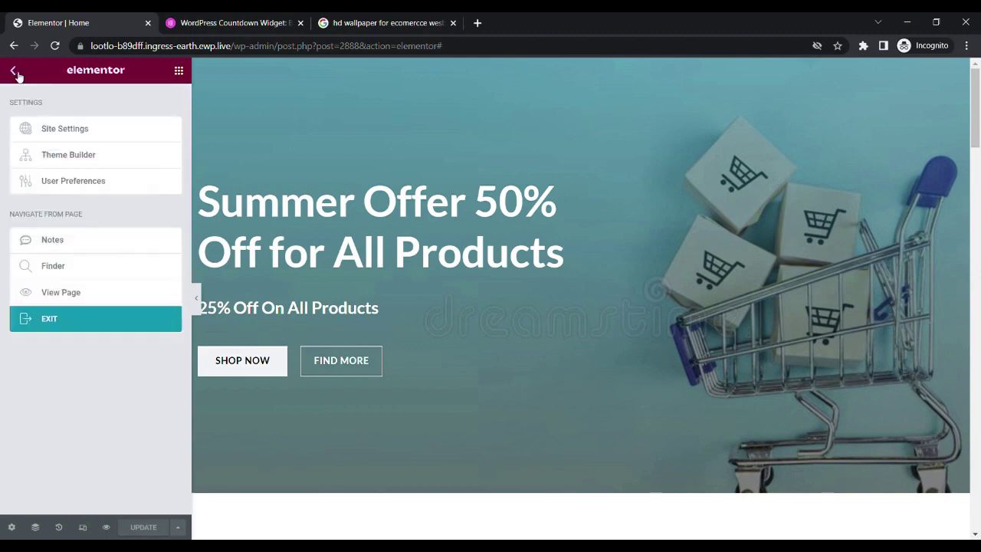
click(52, 322)
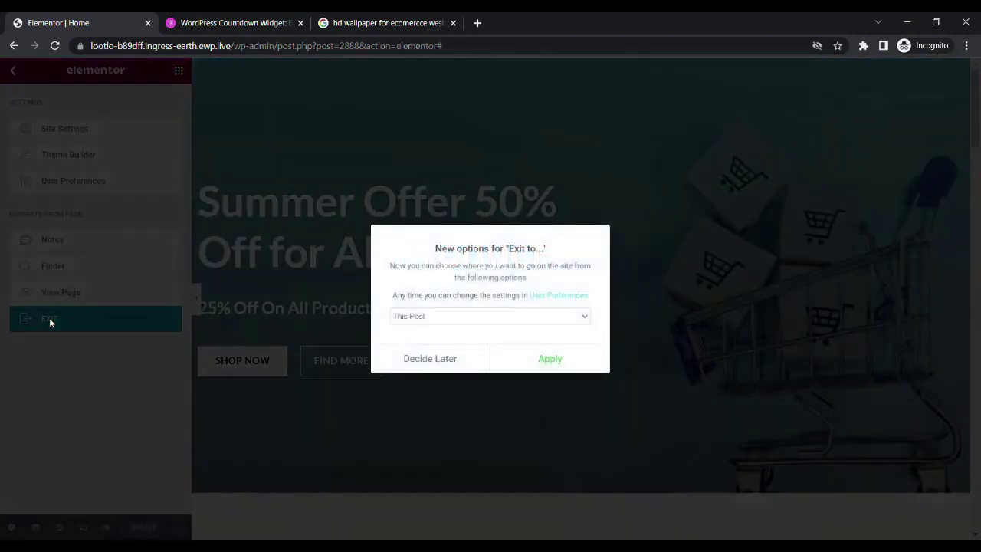
click(560, 357)
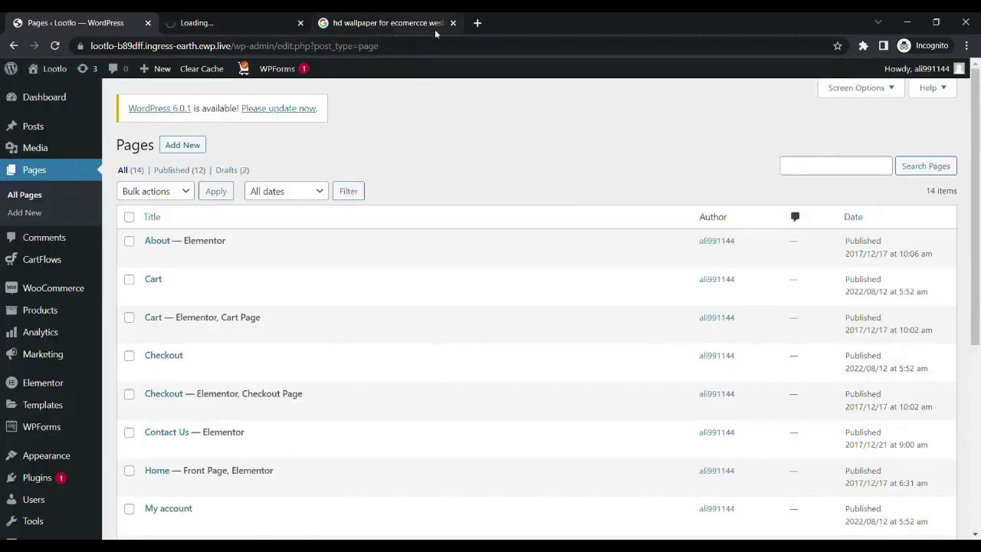
Step: Close the wallpaper search tab and scroll through the live Lootlo homepage
click(453, 24)
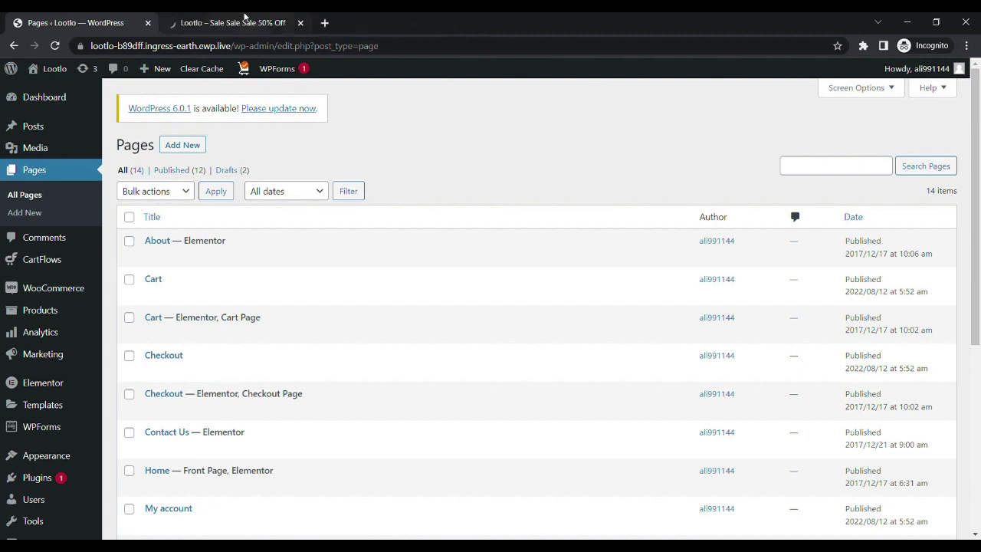
click(243, 20)
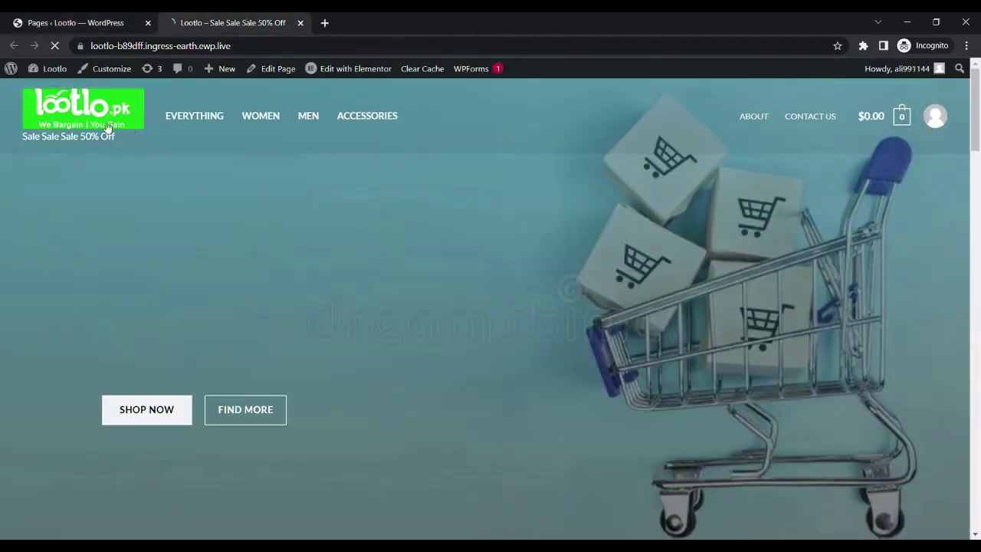
drag(977, 145, 973, 499)
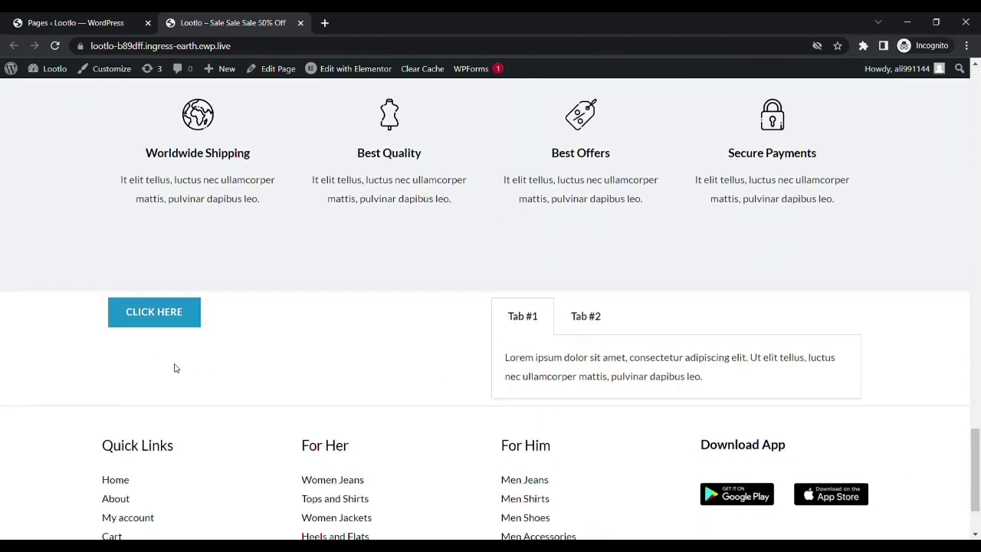
mouse_move(978, 472)
mouse_down()
mouse_move(978, 490)
mouse_move(978, 122)
mouse_up()
mouse_move(341, 66)
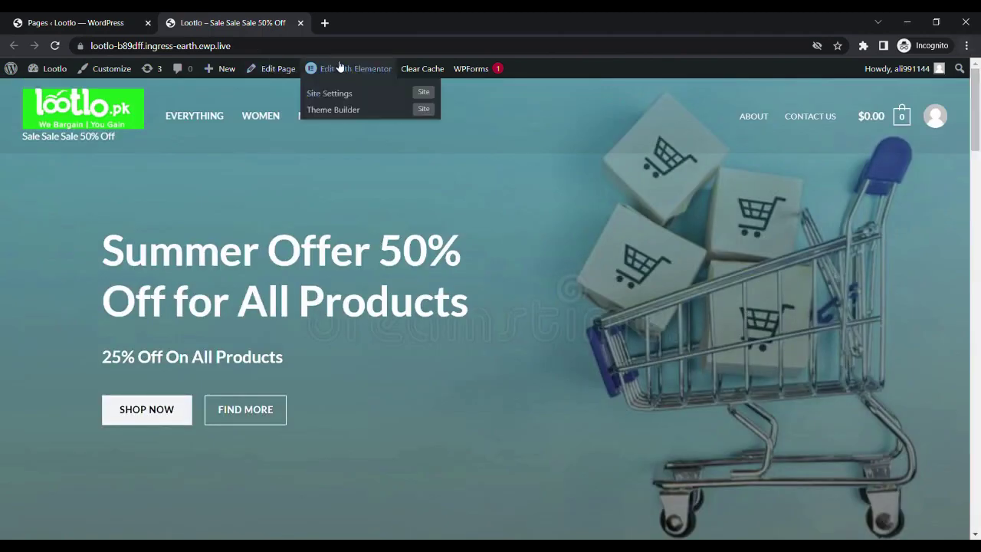